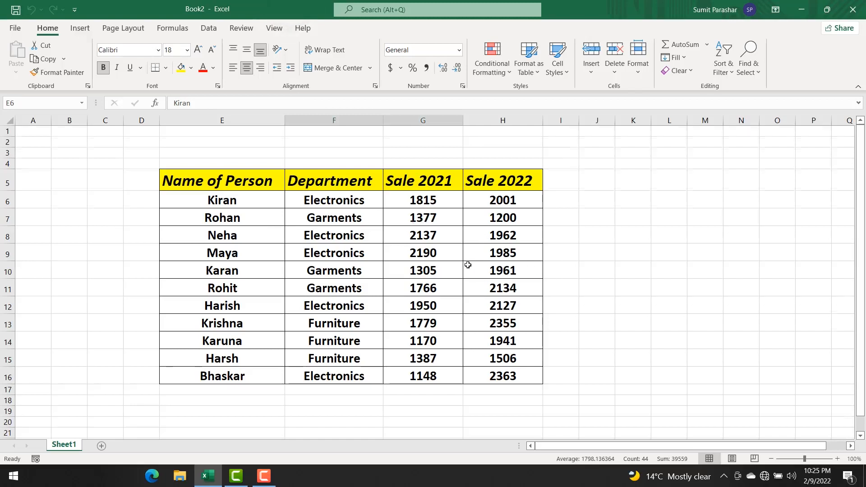
Step: Create a pivot table from the sales table in Sheet1 range E5:H16, placed on a new worksheet
scroll(437, 265, down, 1)
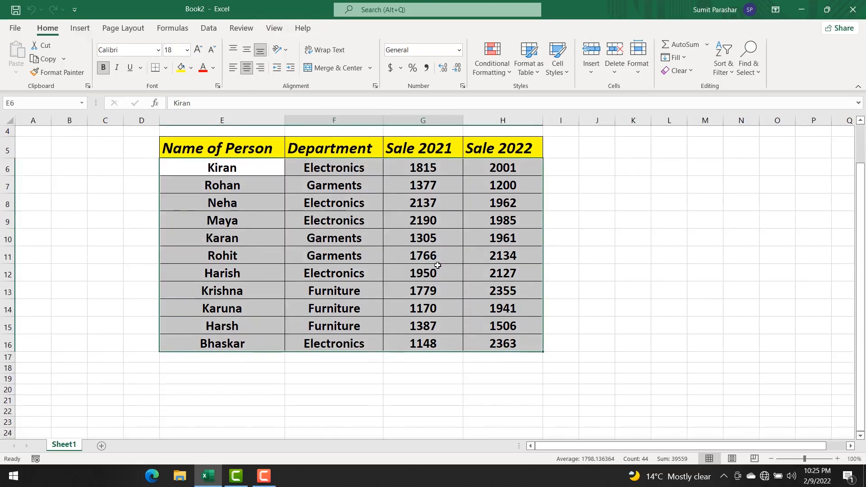
click(350, 256)
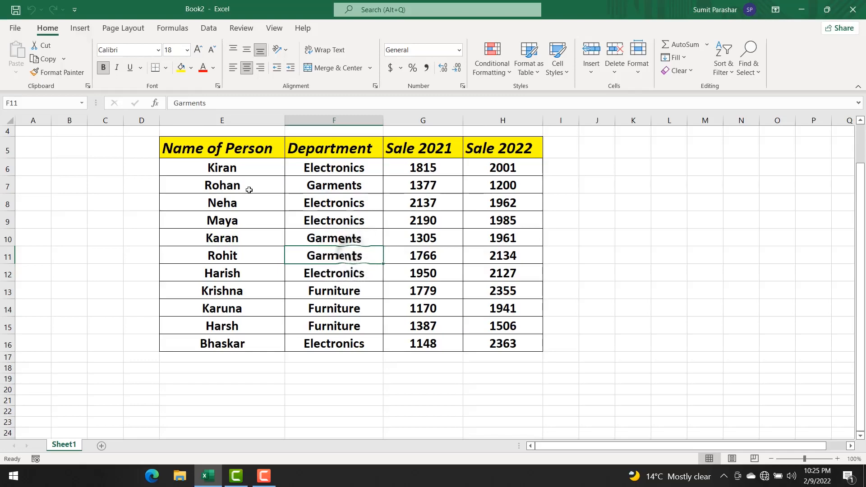
click(82, 30)
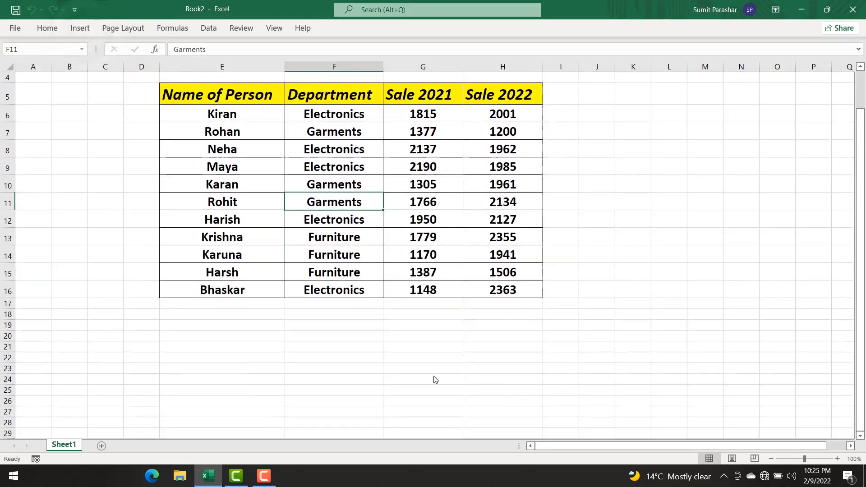
click(80, 31)
click(80, 32)
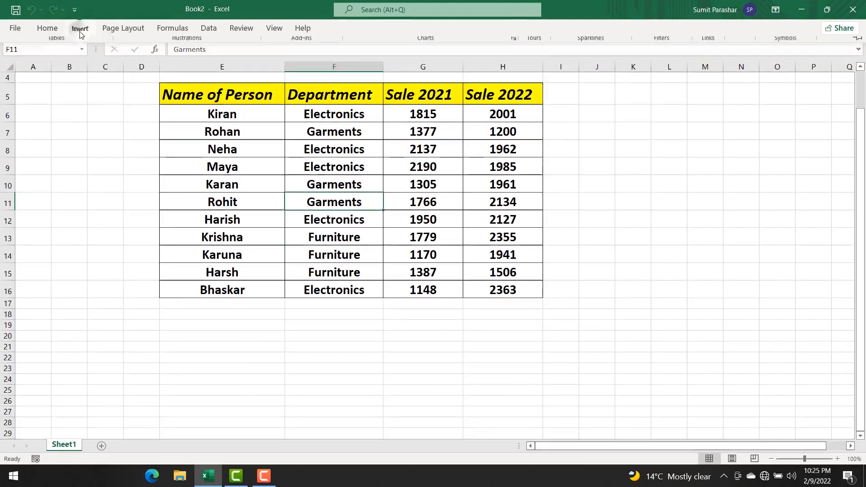
double_click(80, 32)
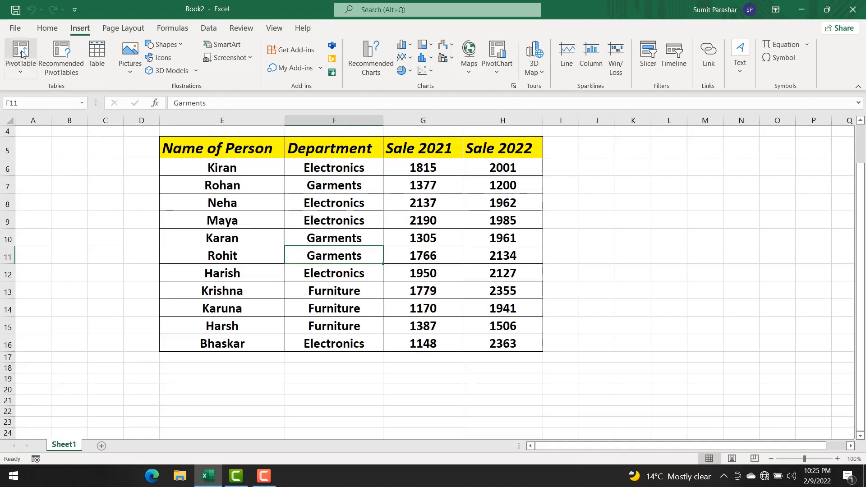
click(337, 240)
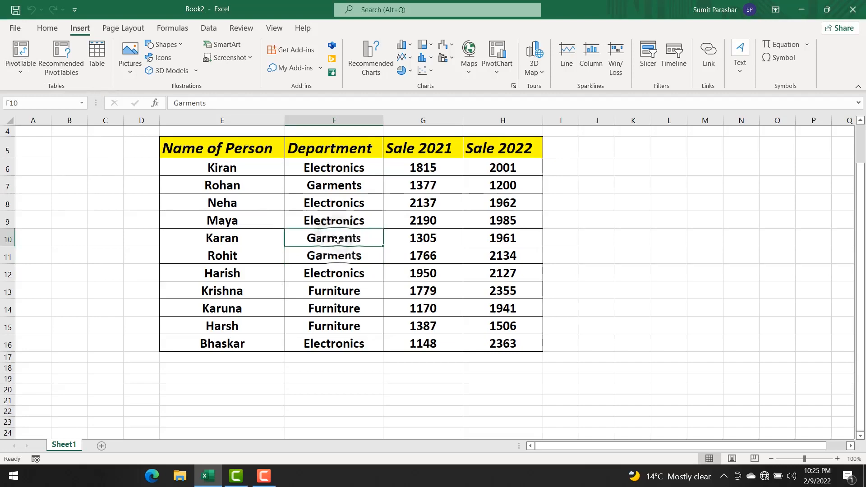
click(14, 56)
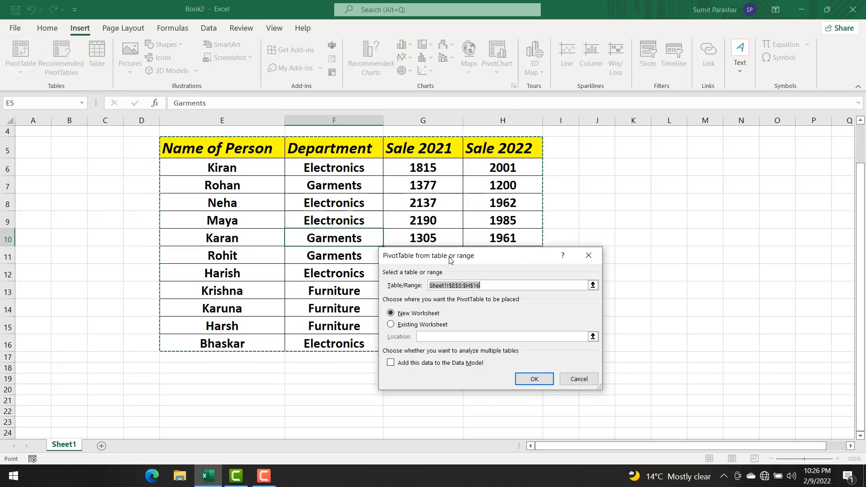
drag(461, 257, 657, 158)
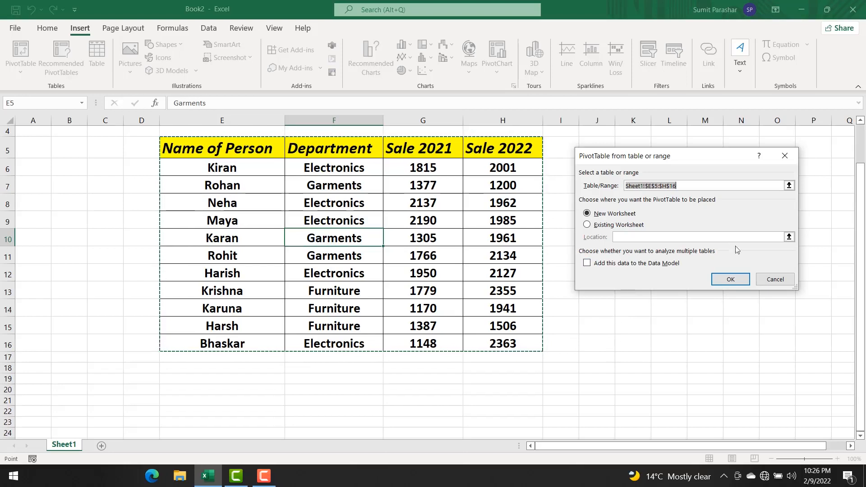
click(735, 282)
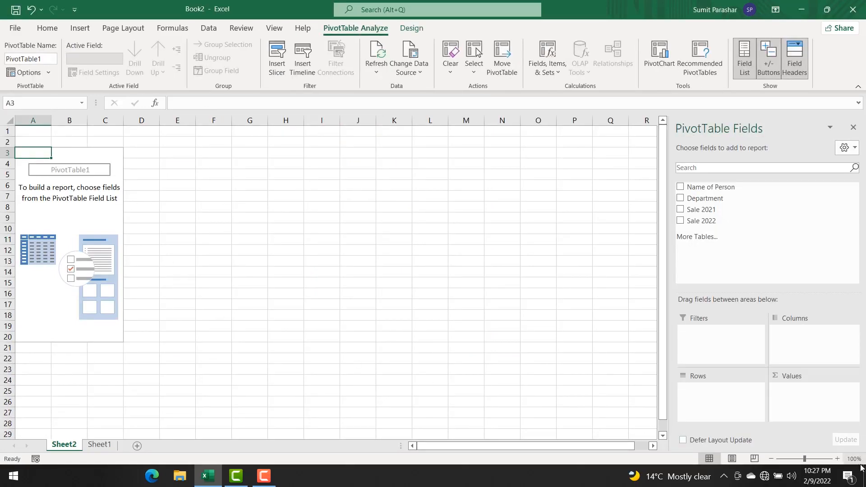
Step: Add the Name of Person, Sale 2021 and Sale 2022 fields to the empty pivot table
click(837, 459)
click(837, 458)
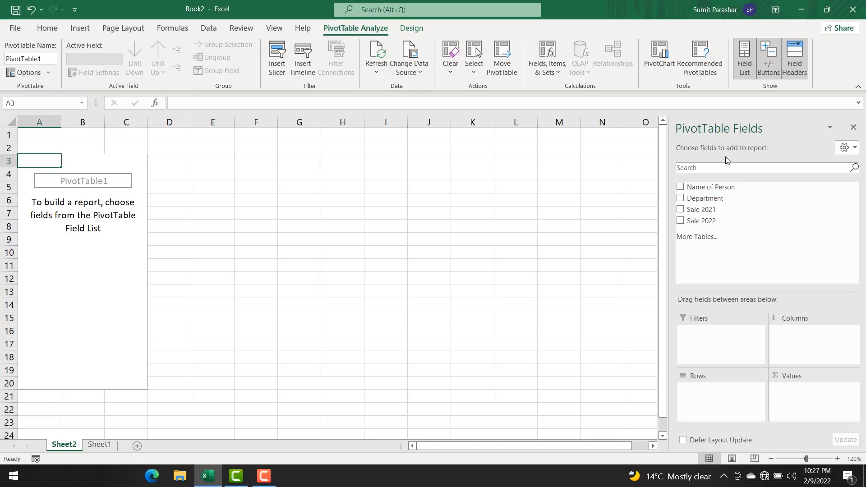
click(681, 188)
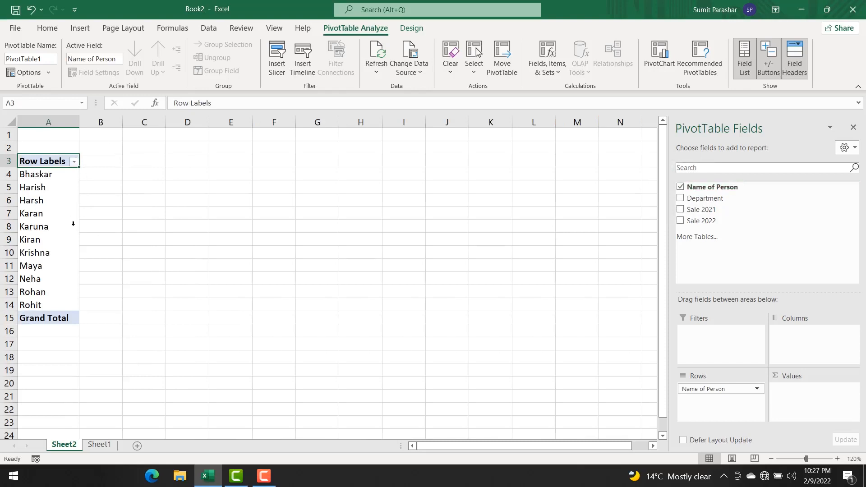
click(680, 210)
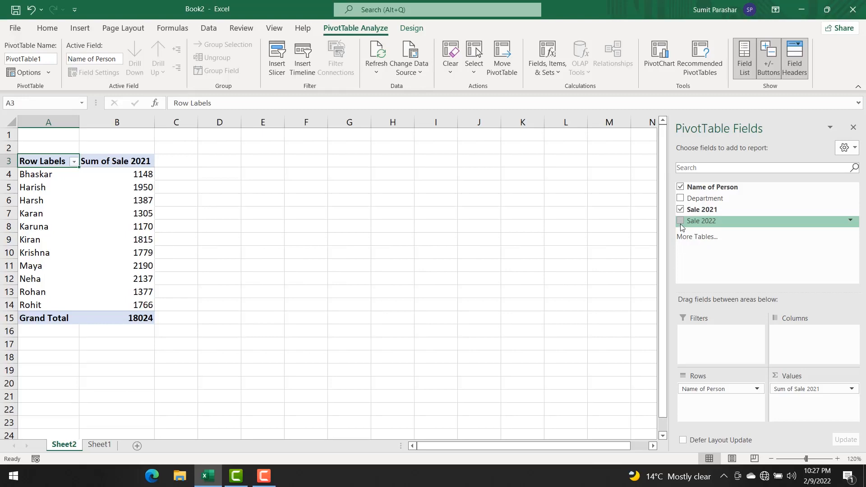
click(680, 220)
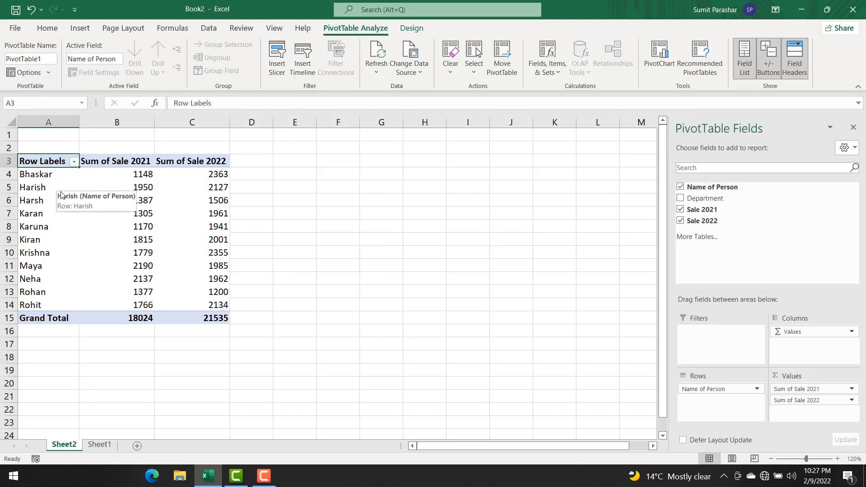
Step: Filter the row labels to only the third, fourth, sixth, eighth and eleventh people in the list
click(73, 163)
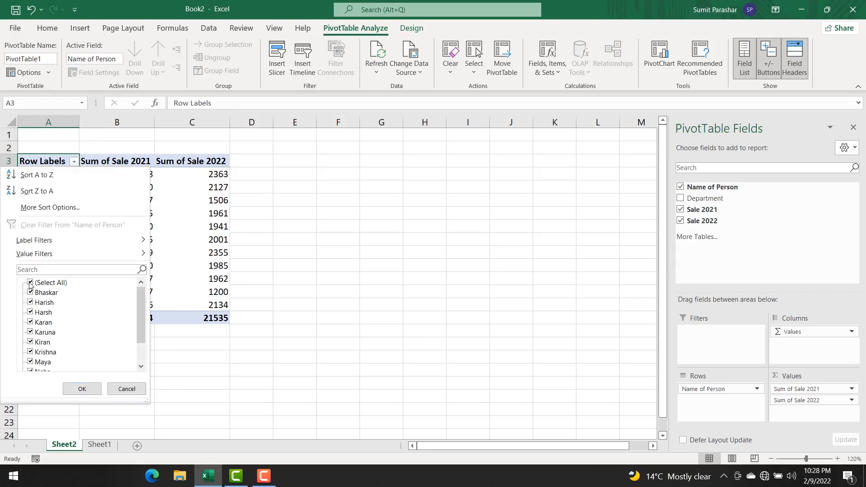
click(30, 283)
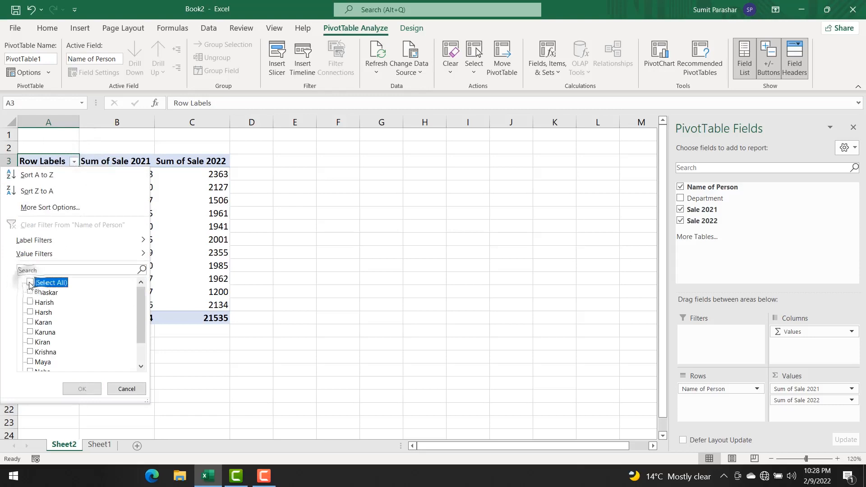
click(31, 312)
click(31, 341)
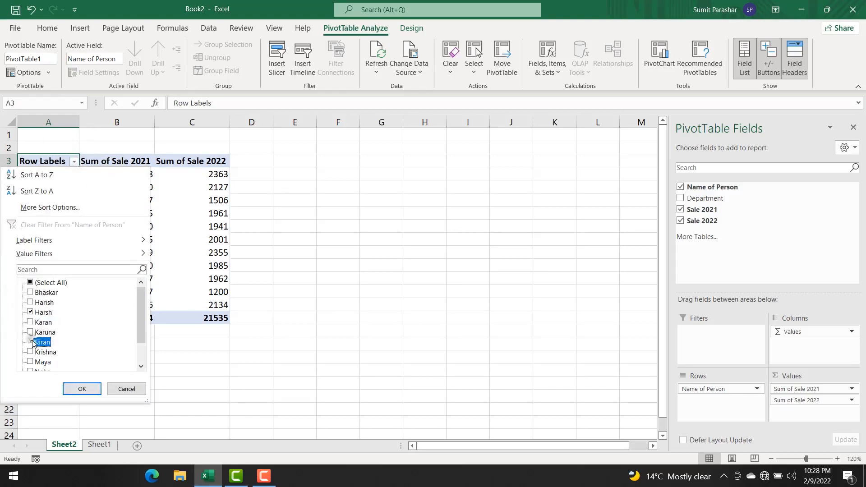
scroll(33, 363, down, 1)
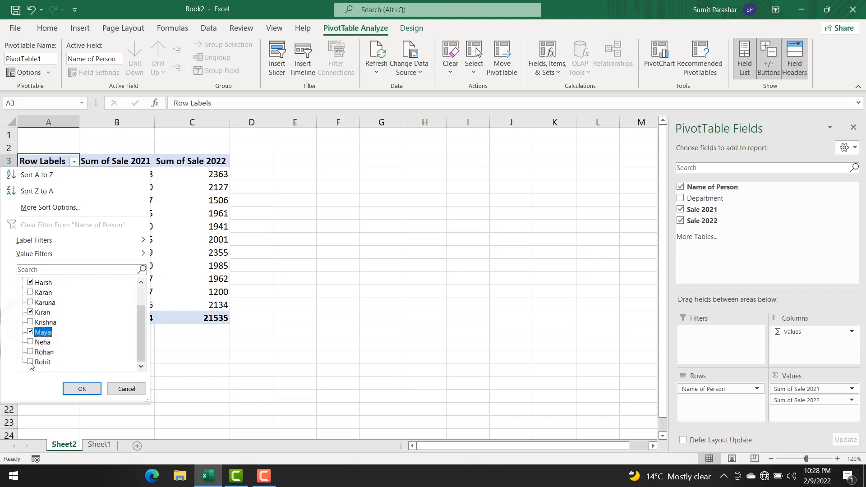
click(31, 362)
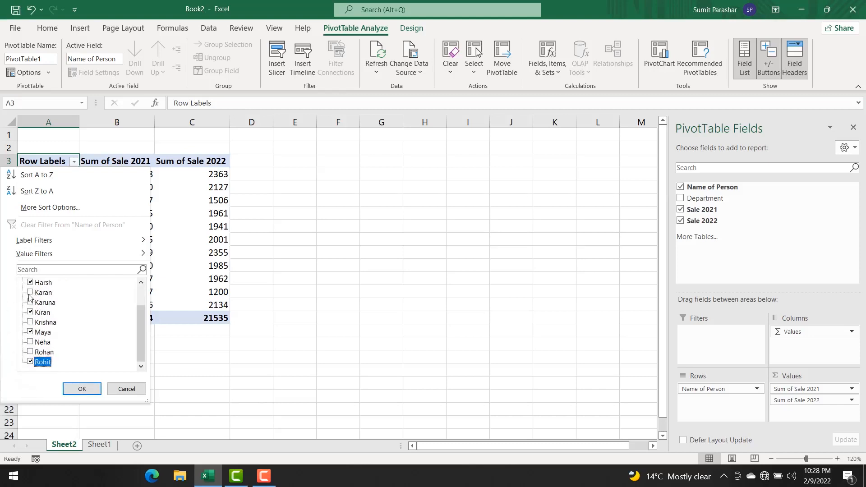
click(31, 292)
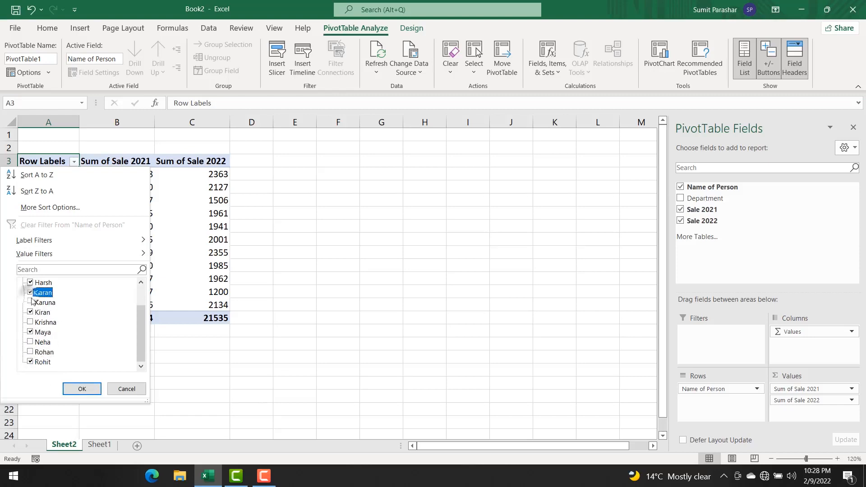
click(80, 389)
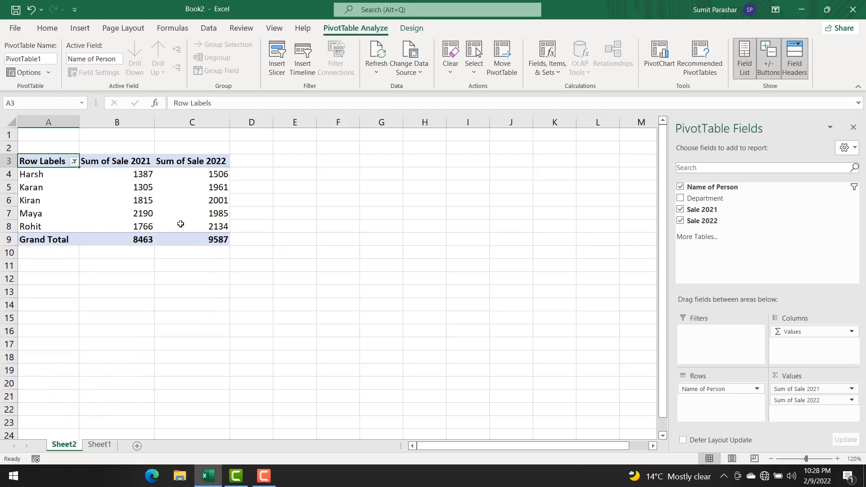
Step: Clear the filter from the Name of Person row labels
mouse_move(181, 224)
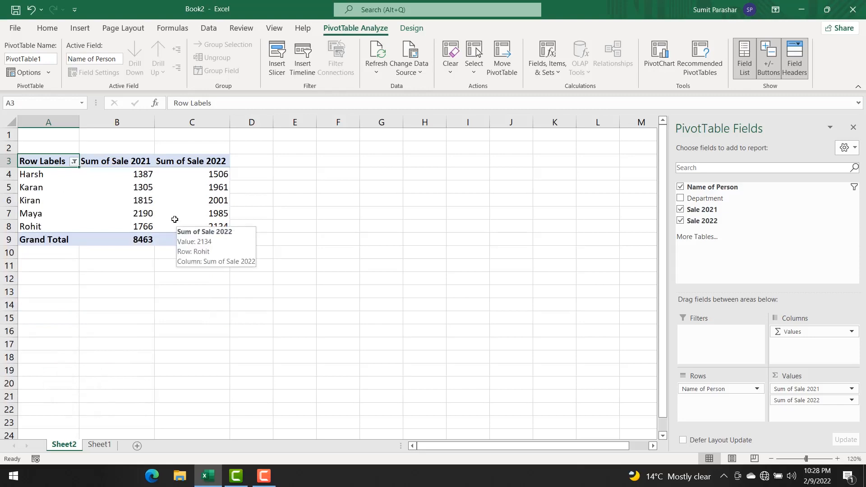
click(74, 162)
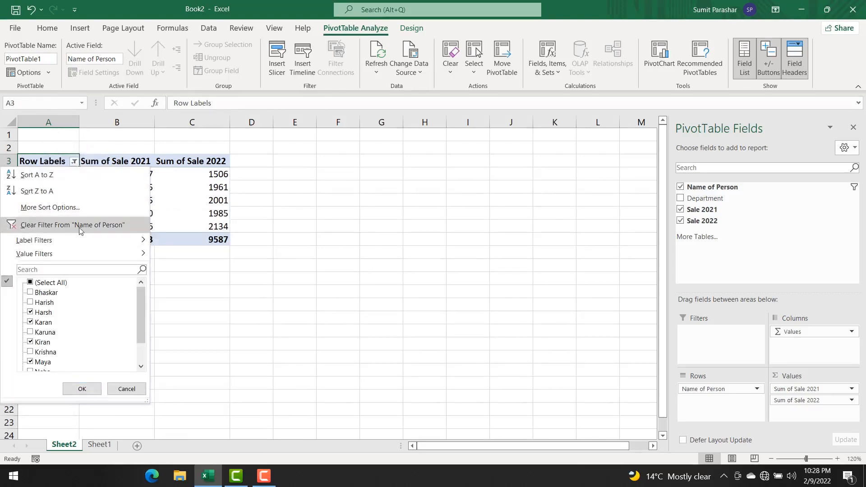
click(105, 233)
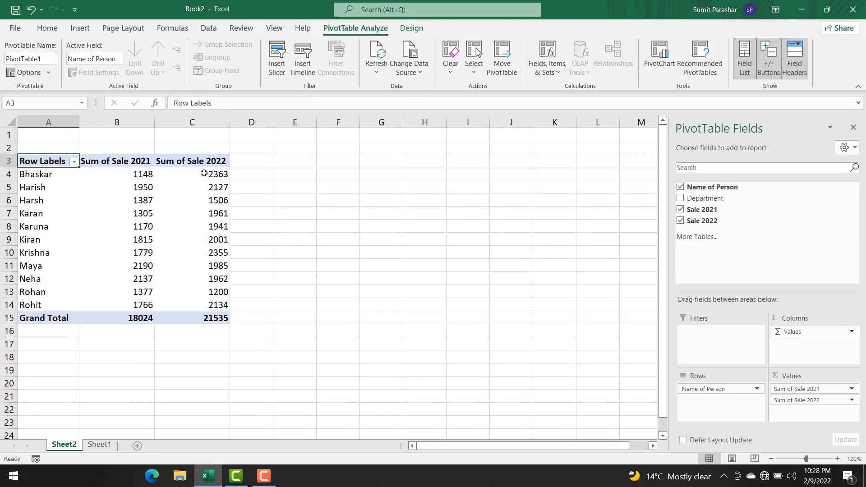
Step: Remove Sale 2021 and Sale 2022 from the pivot table and add Department under Name of Person in the rows
mouse_move(207, 321)
click(117, 164)
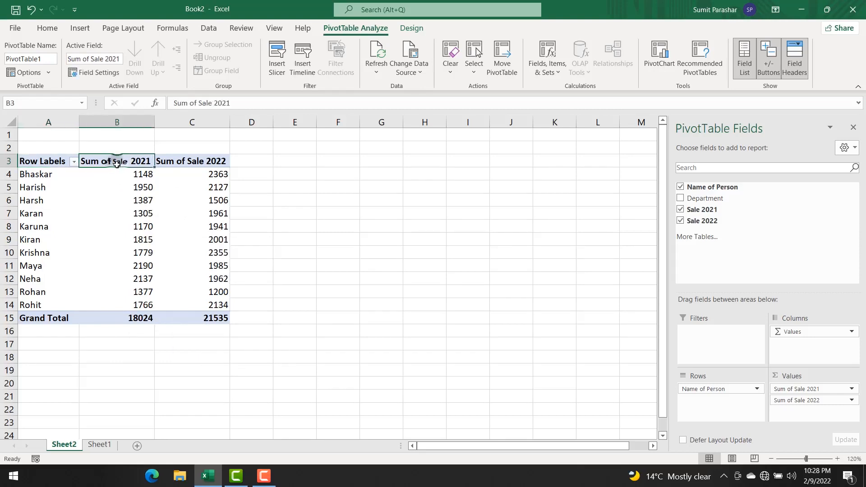
click(171, 161)
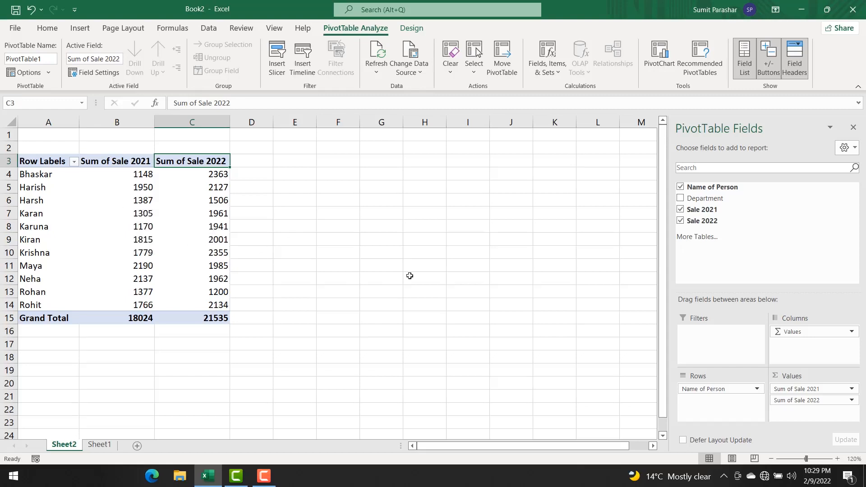
click(681, 210)
click(681, 220)
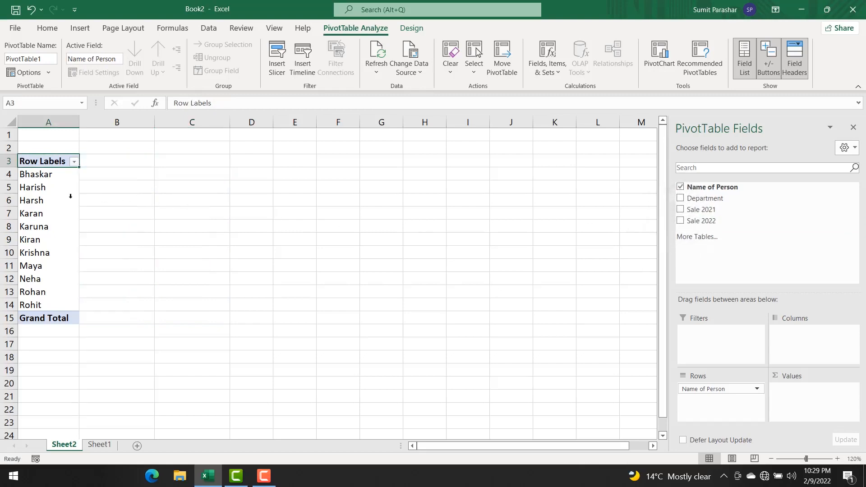
click(679, 199)
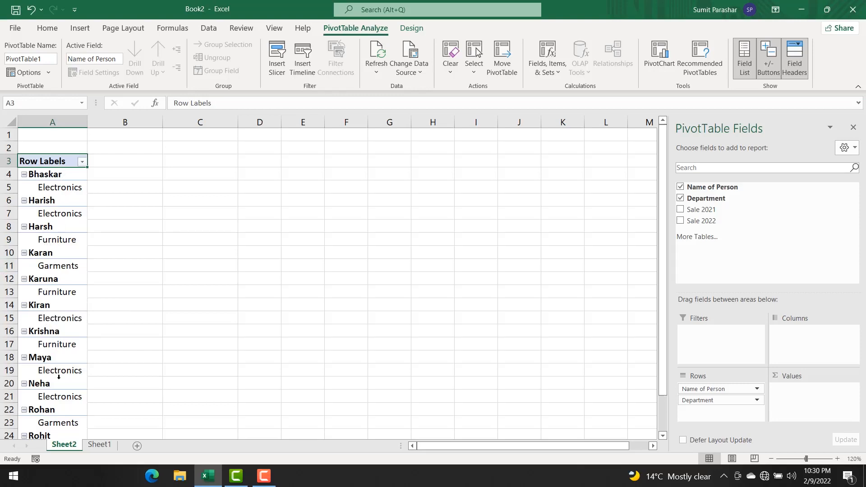
Step: Rebuild the pivot table with only Department in the rows and Sale 2021 and Sale 2022 as summed values
click(679, 199)
click(679, 186)
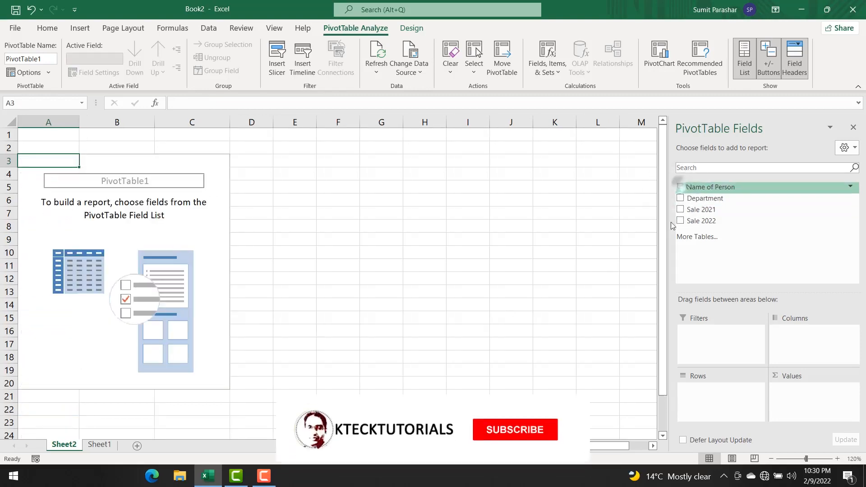
click(680, 199)
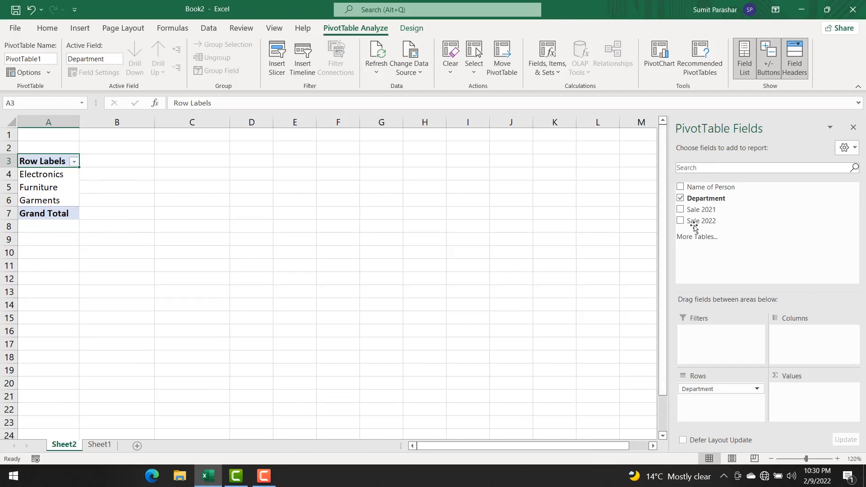
click(680, 209)
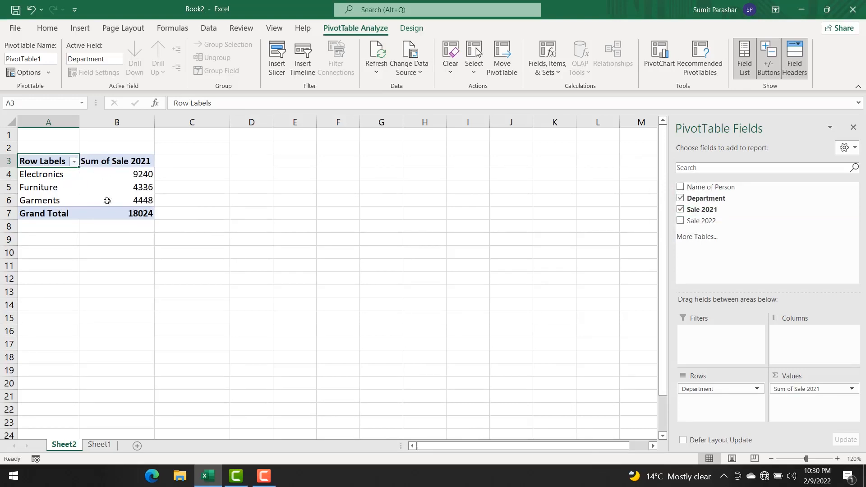
mouse_move(145, 206)
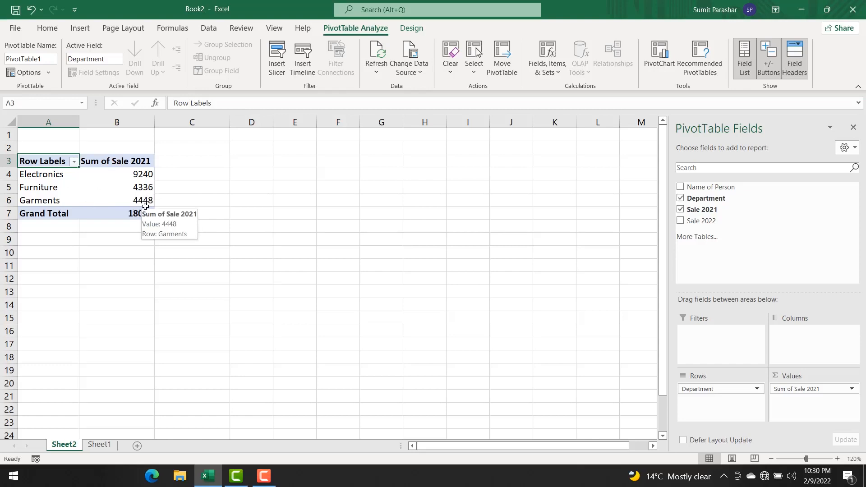
click(681, 220)
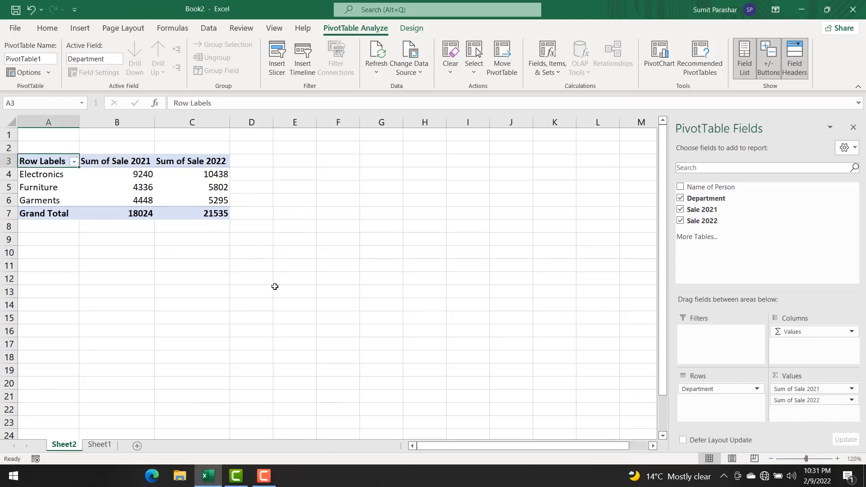
Step: Replace all current pivot table fields with Name of Person in the rows and Department nested beneath it
click(680, 198)
click(680, 209)
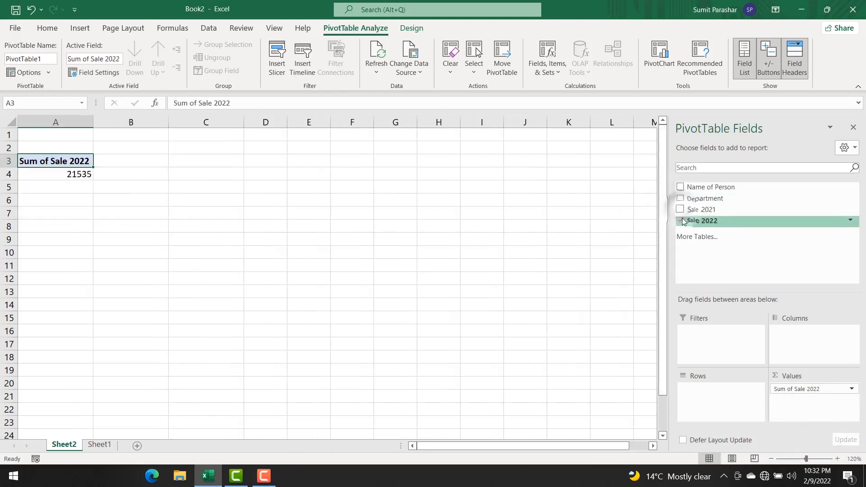
click(680, 221)
click(680, 186)
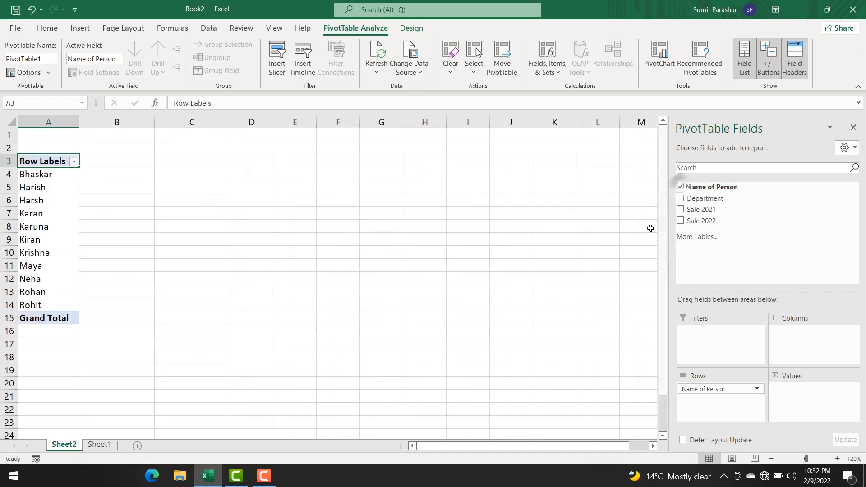
click(680, 199)
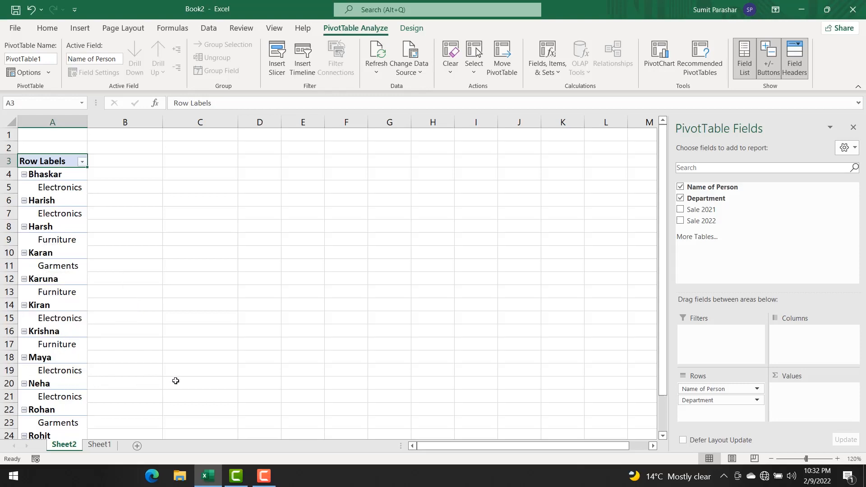
Step: Rebuild the pivot table with Department in the rows and Name of Person nested beneath it
click(679, 187)
click(680, 187)
click(681, 197)
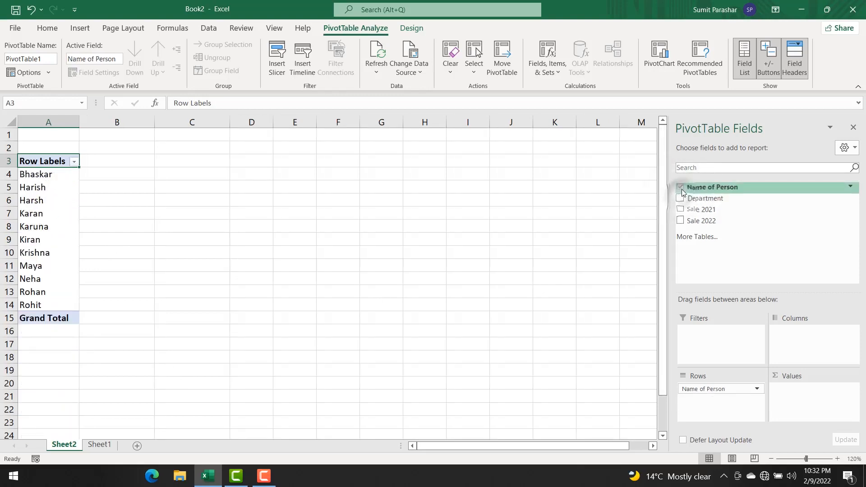
click(680, 187)
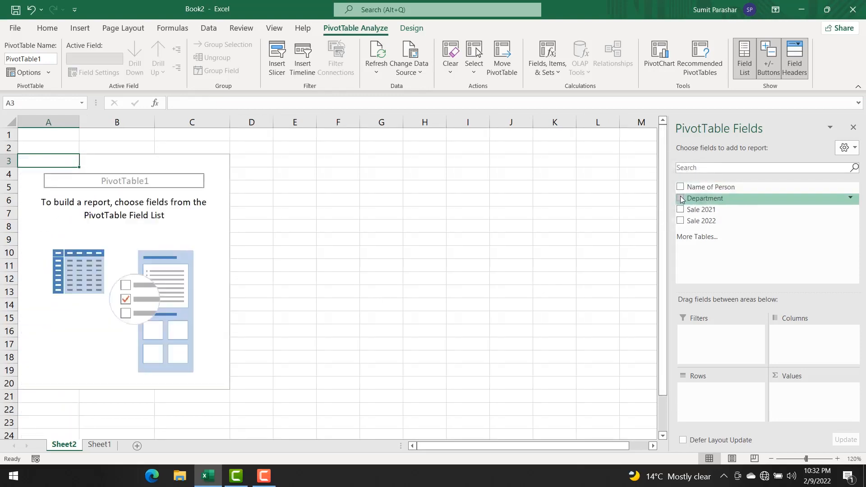
click(681, 198)
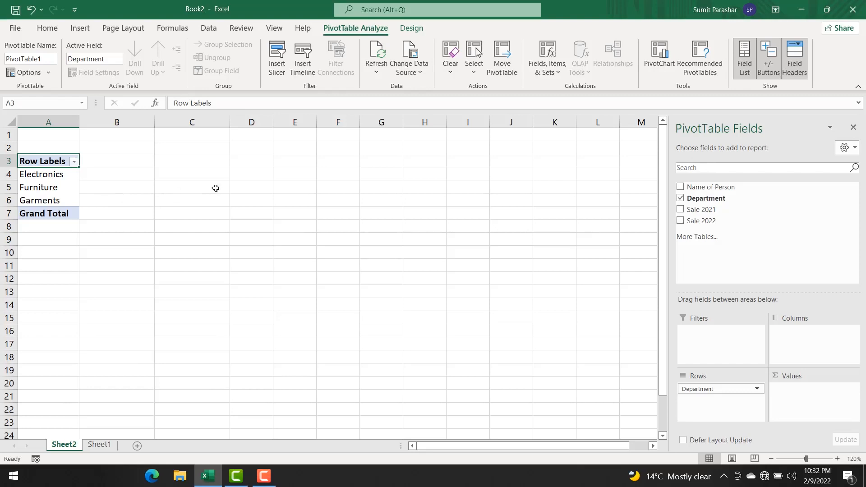
click(680, 188)
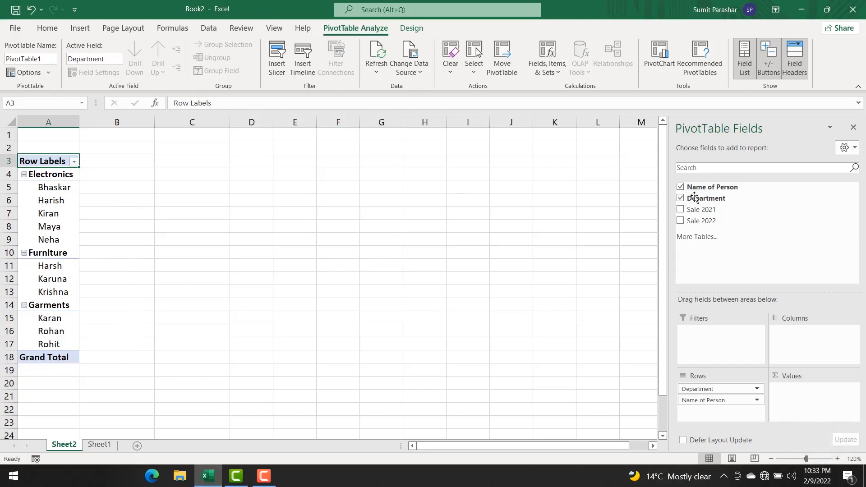
Step: Add Sale 2021 and Sale 2022 to the pivot table as summed values for each department and person
click(681, 210)
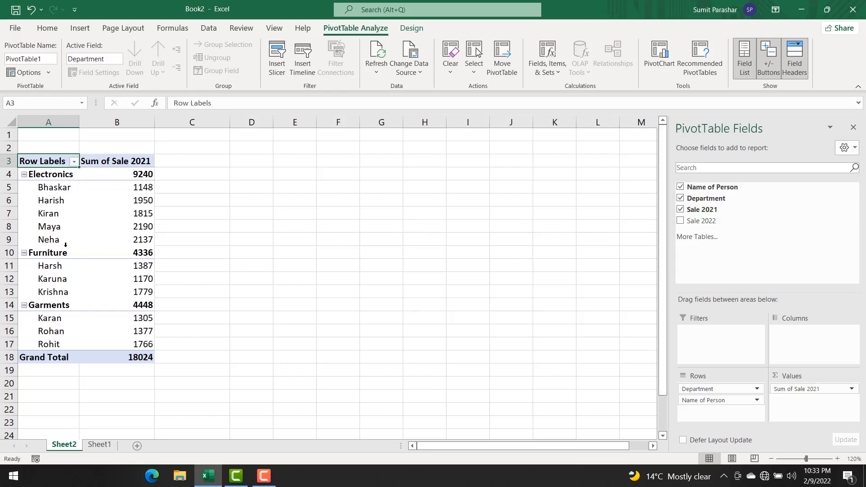
mouse_move(142, 193)
mouse_move(144, 222)
mouse_move(146, 290)
click(680, 220)
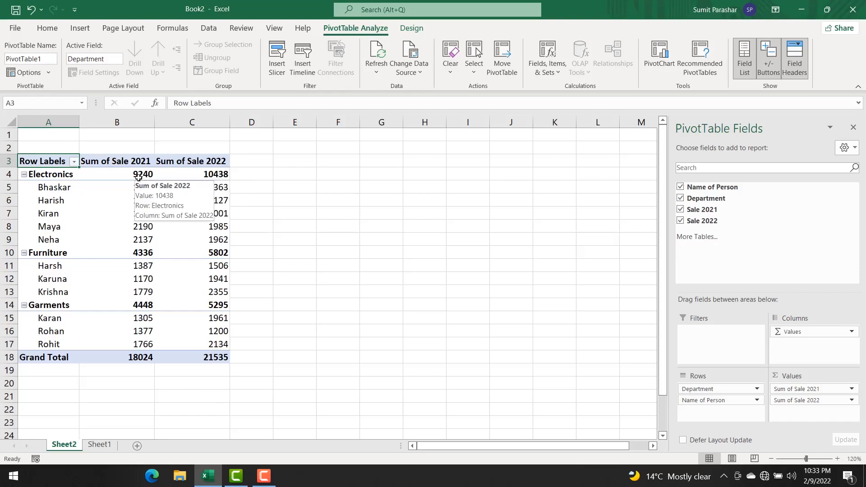
mouse_move(220, 176)
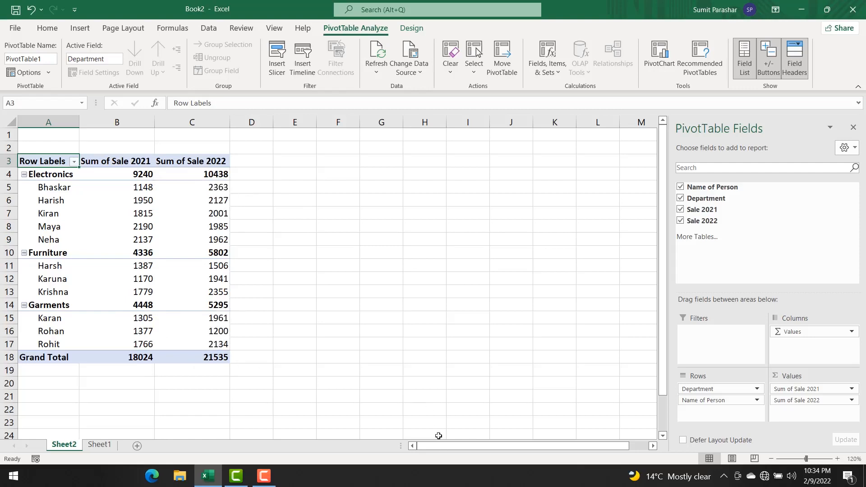
click(264, 475)
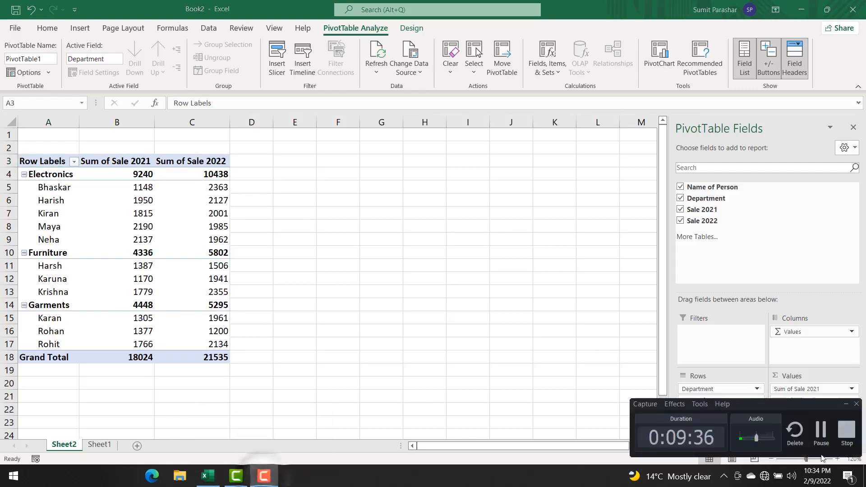
click(823, 440)
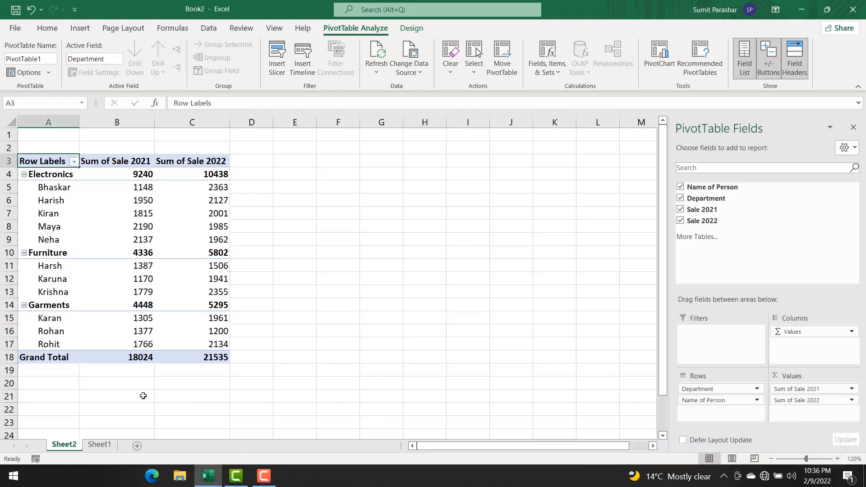
Step: Clear all fields from the pivot table and rebuild its rows with Name of Person first and Department beneath it
click(679, 187)
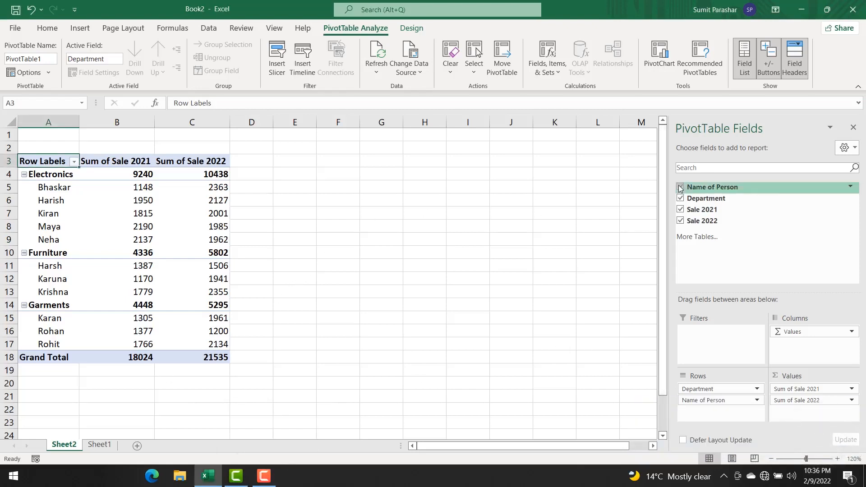
click(680, 198)
click(679, 209)
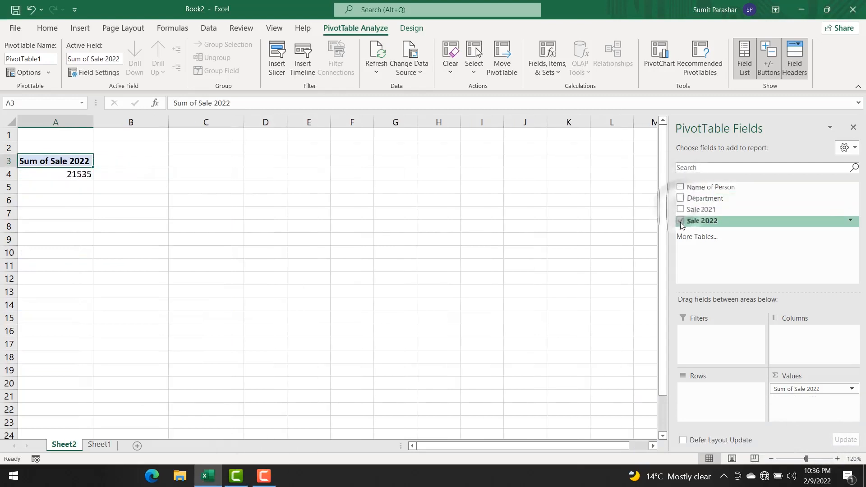
click(679, 220)
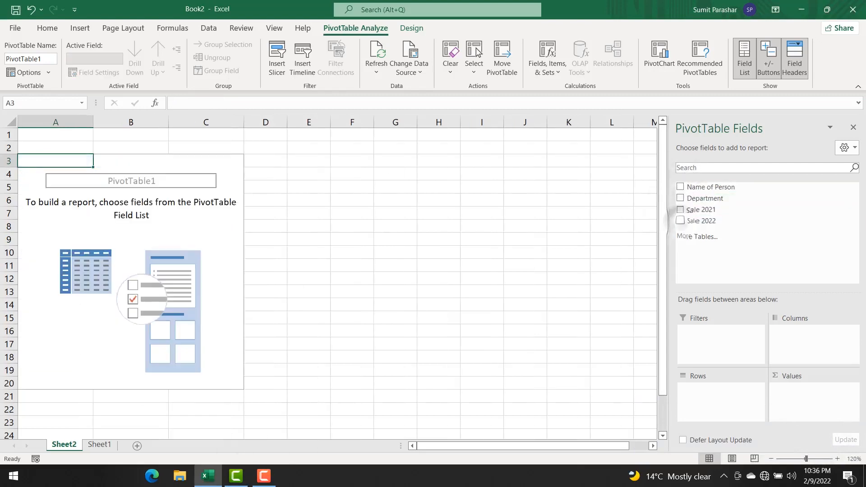
click(680, 187)
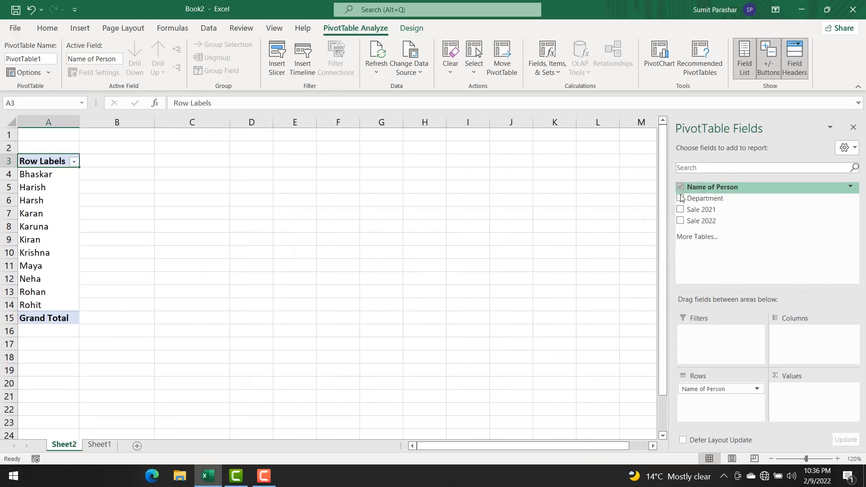
click(680, 199)
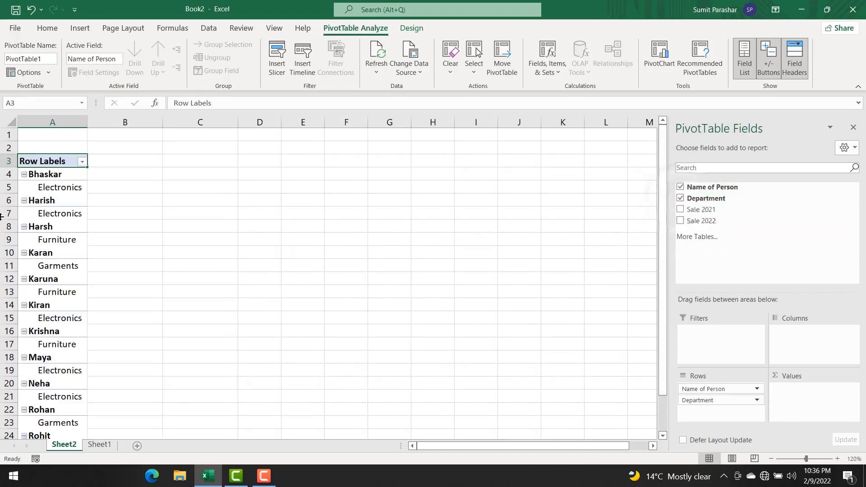
scroll(72, 288, down, 4)
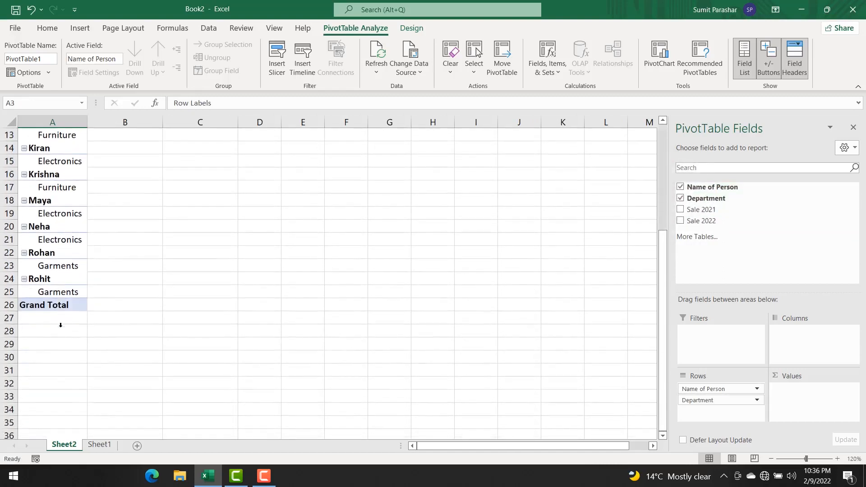
scroll(60, 324, up, 4)
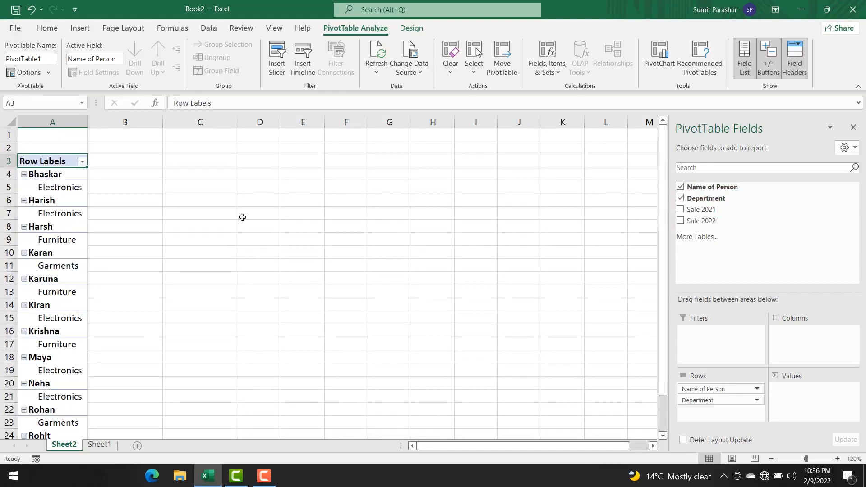
Step: Add Sale 2021 and Sale 2022 as summed values beside the person and department rows
click(679, 210)
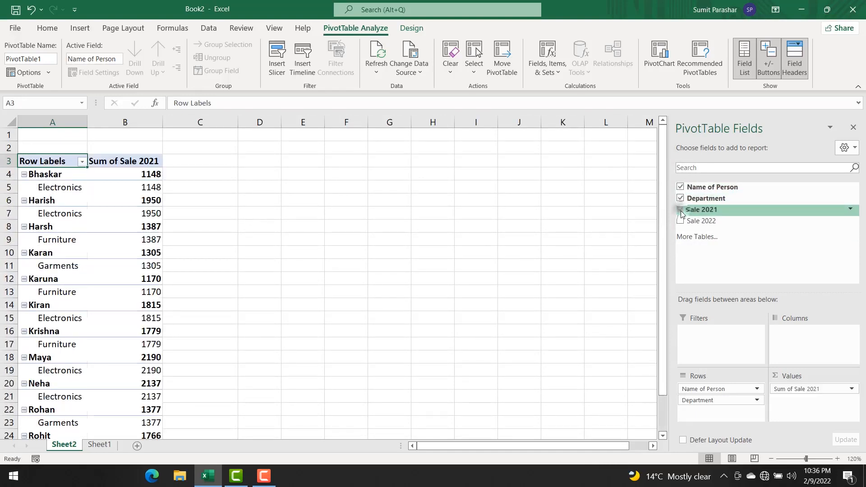
click(680, 221)
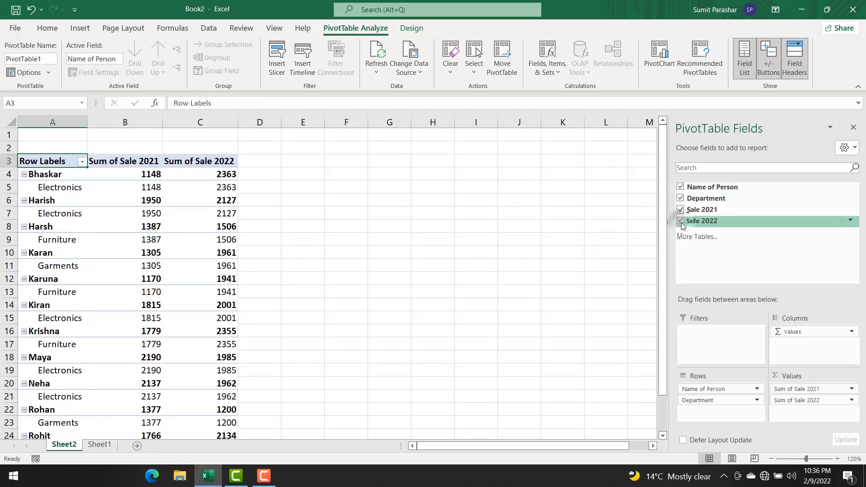
scroll(408, 282, down, 1)
scroll(409, 282, down, 3)
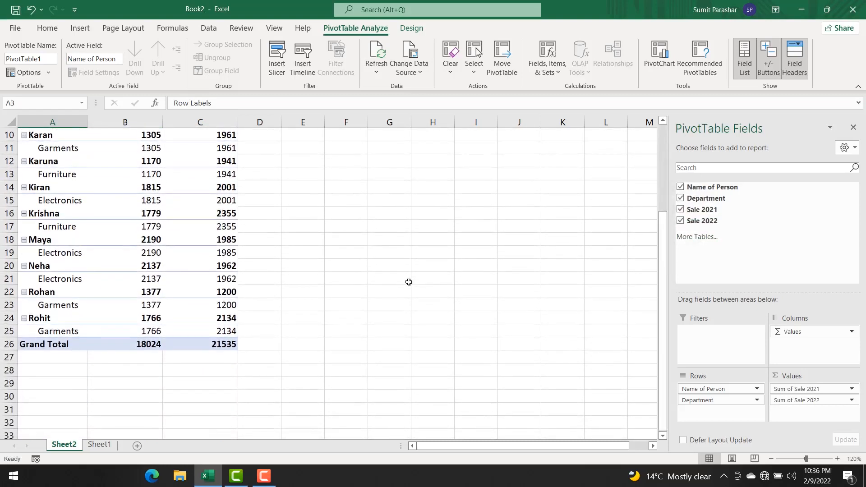
Step: In the source data on Sheet1, change the department in cell F6 to Garments
click(100, 445)
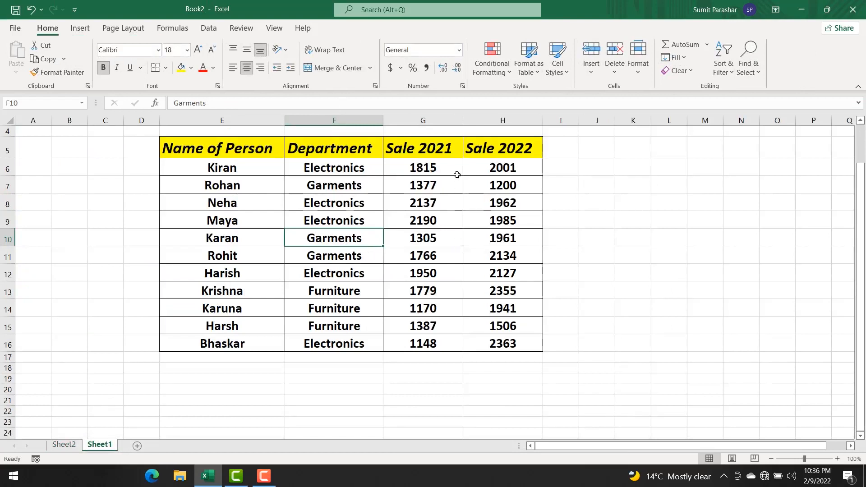
click(336, 170)
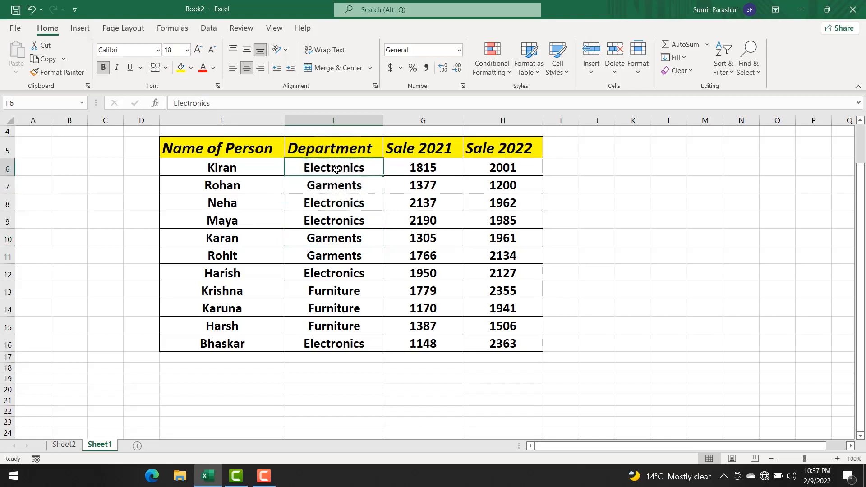
text(Ga)
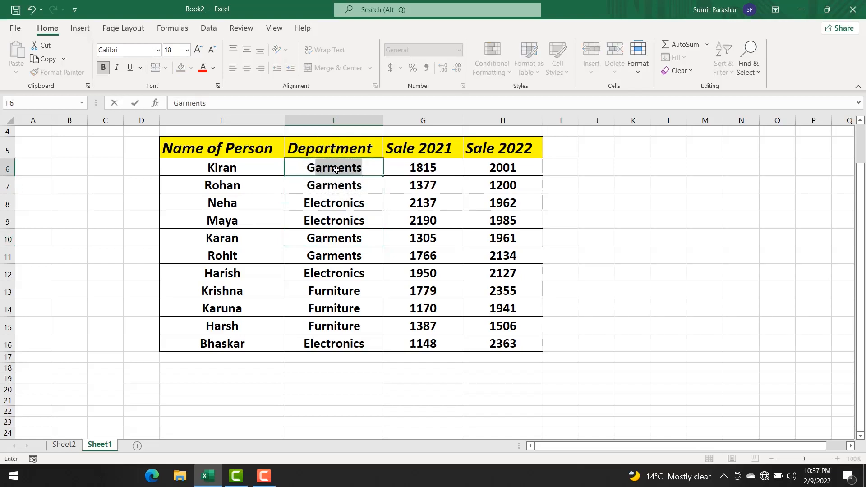
key(Return)
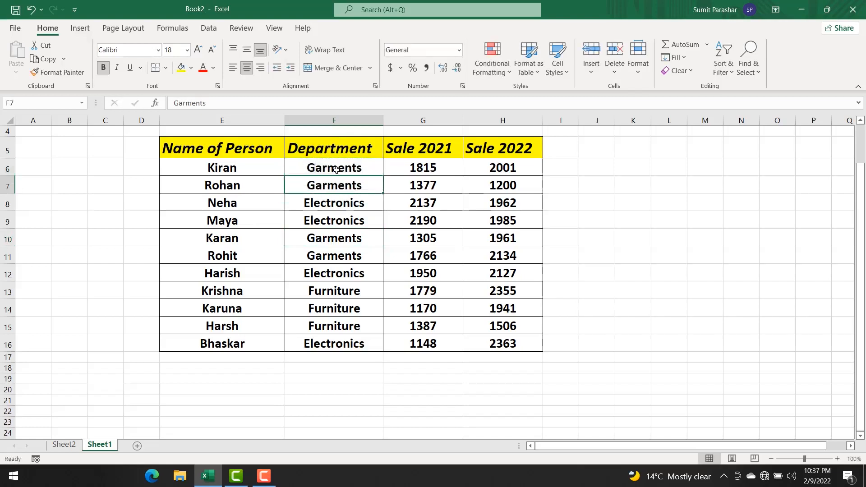
Step: Set the Sale 2022 value in cell H6 of the source data to 2305
click(495, 170)
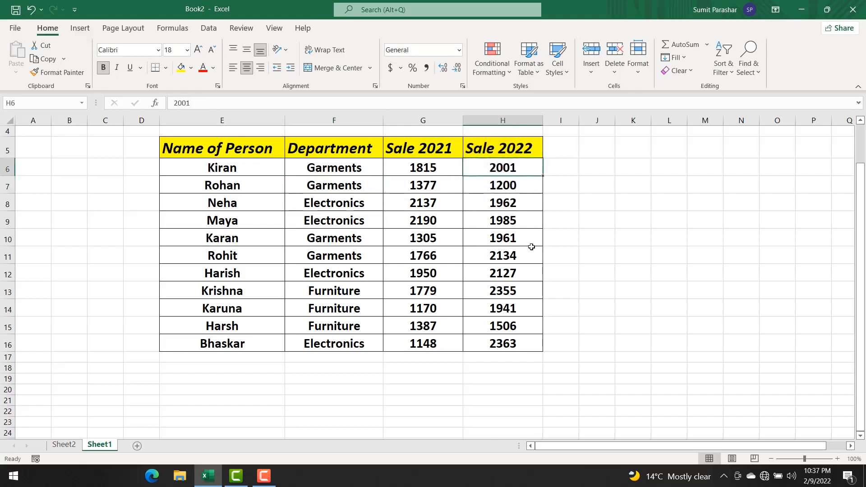
text(23)
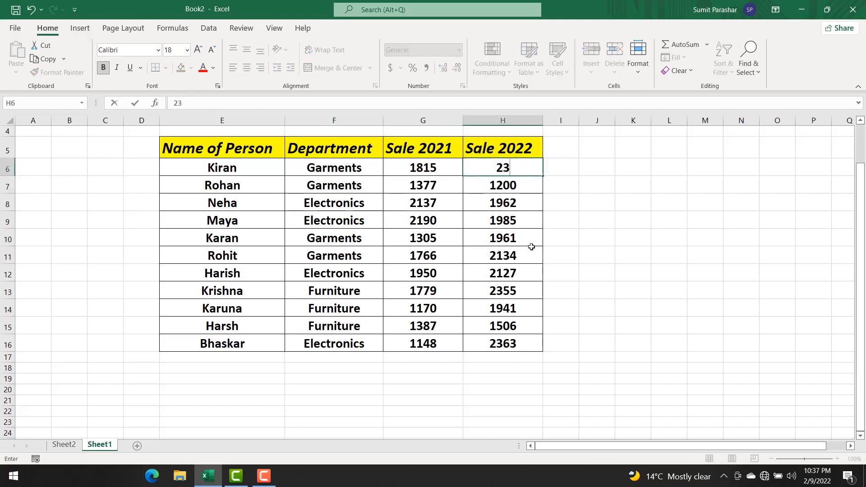
text(05)
key(Return)
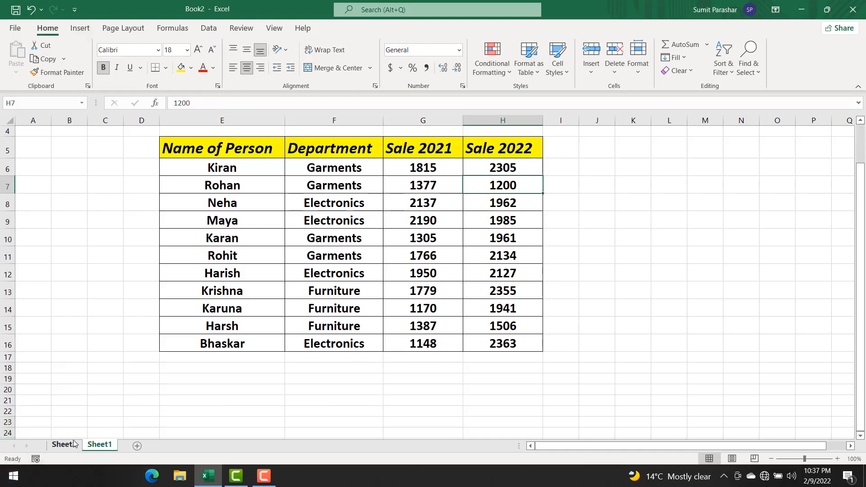
Step: Return to Sheet2 and check the edited person's department and 2021 and 2022 sales in the pivot table
click(58, 447)
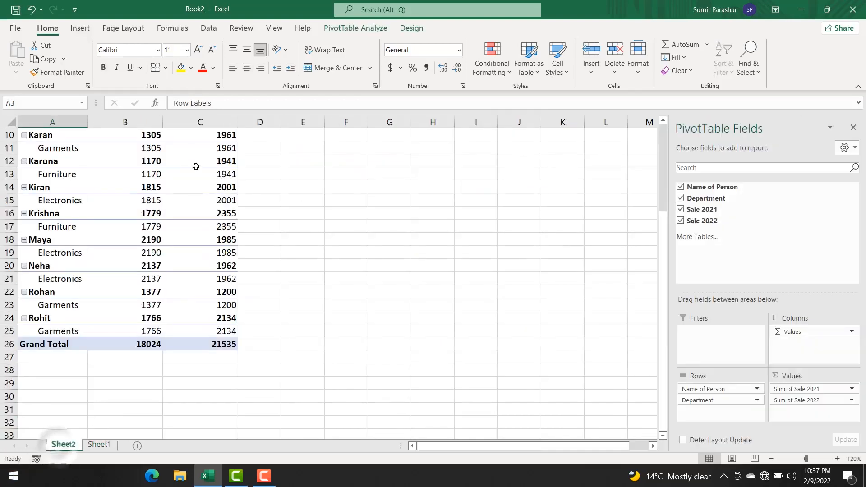
scroll(169, 227, up, 2)
scroll(169, 227, up, 2)
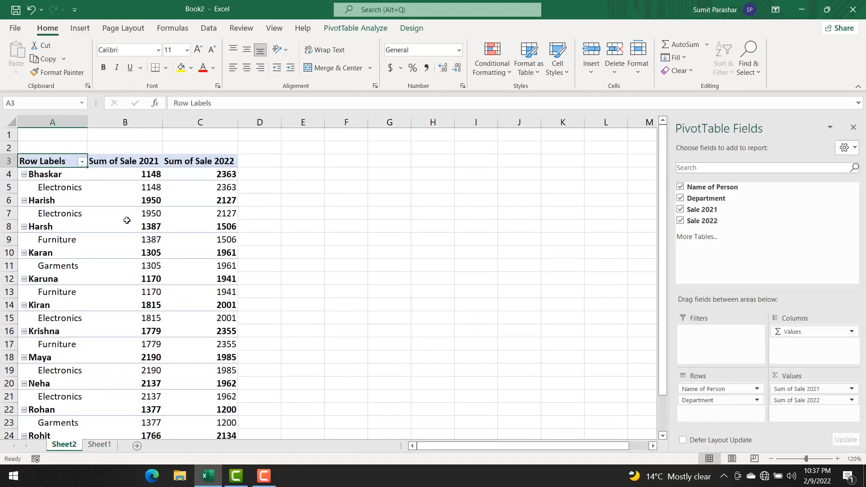
scroll(128, 220, down, 2)
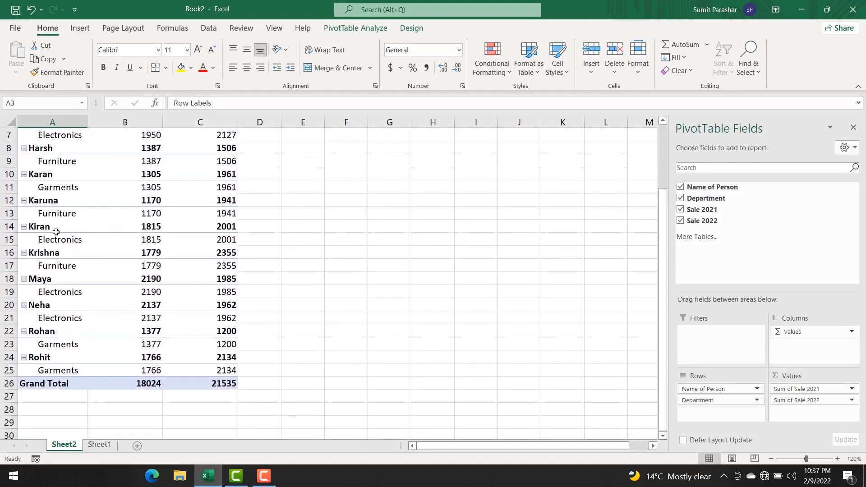
mouse_move(148, 232)
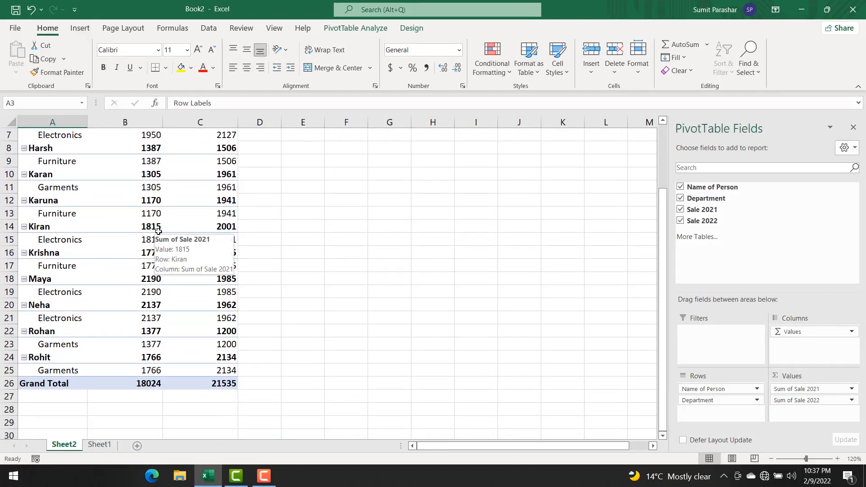
click(151, 229)
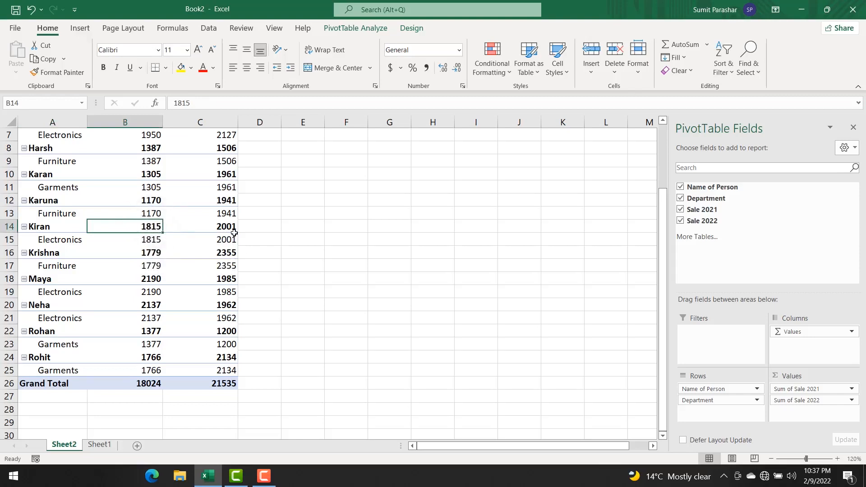
mouse_move(234, 232)
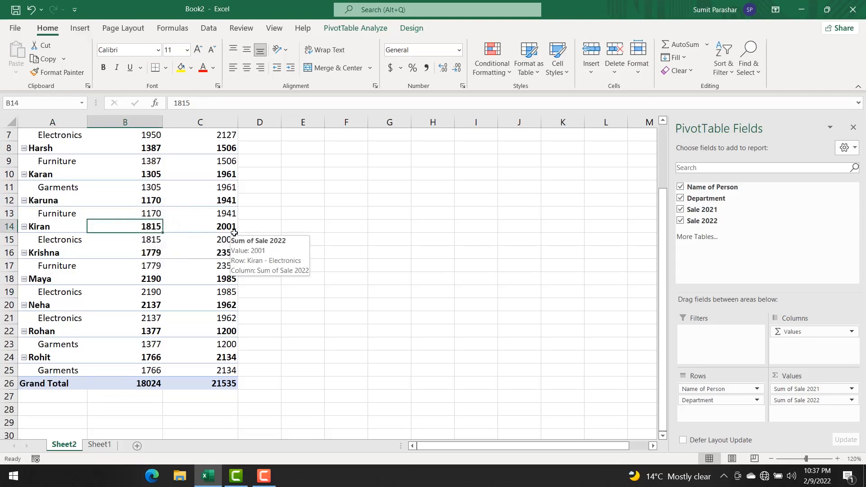
click(70, 241)
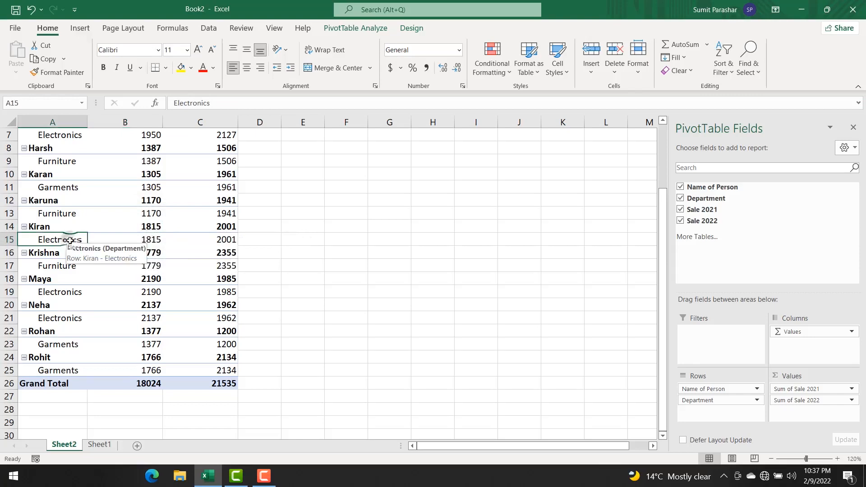
click(153, 240)
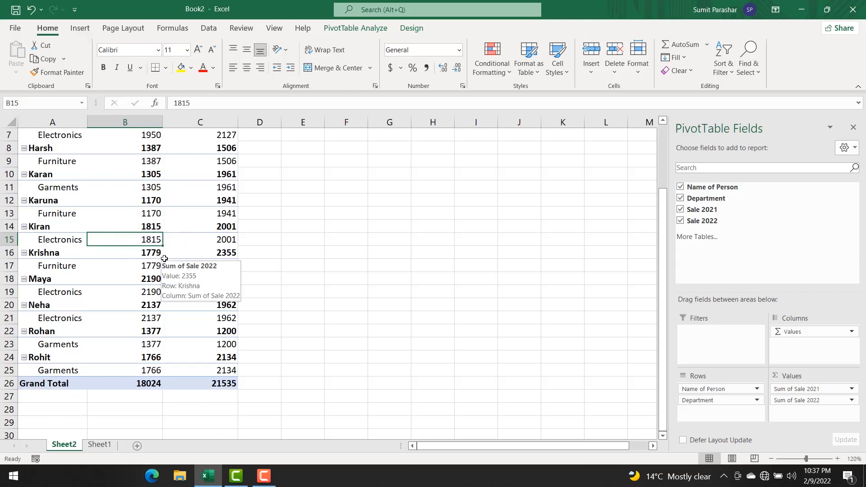
Step: Refresh all data so the pivot table picks up the edited department and Sale 2022 value, and check the Kiran row
click(352, 29)
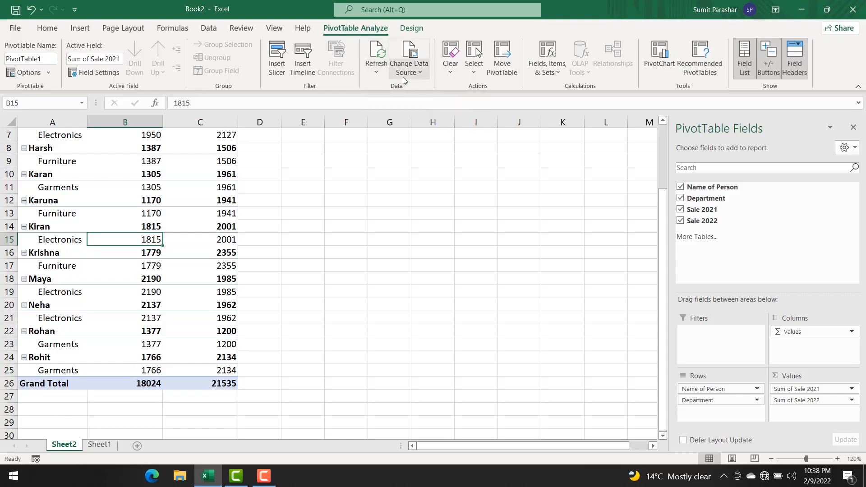
click(375, 73)
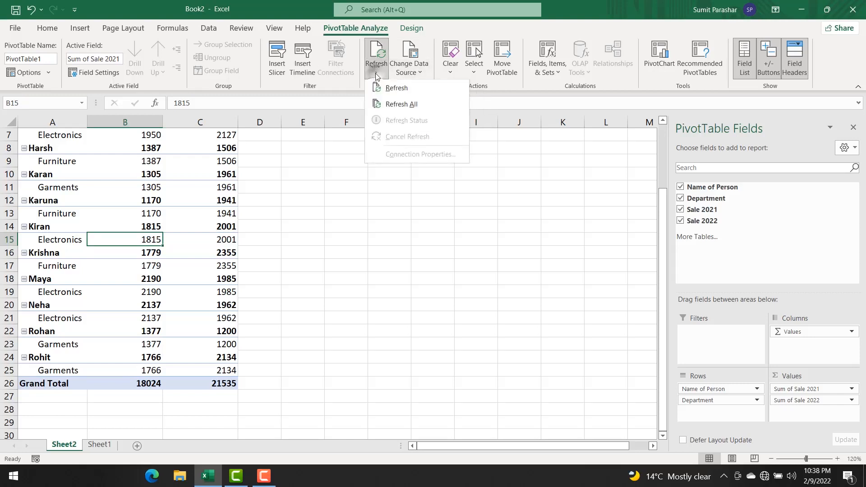
click(390, 105)
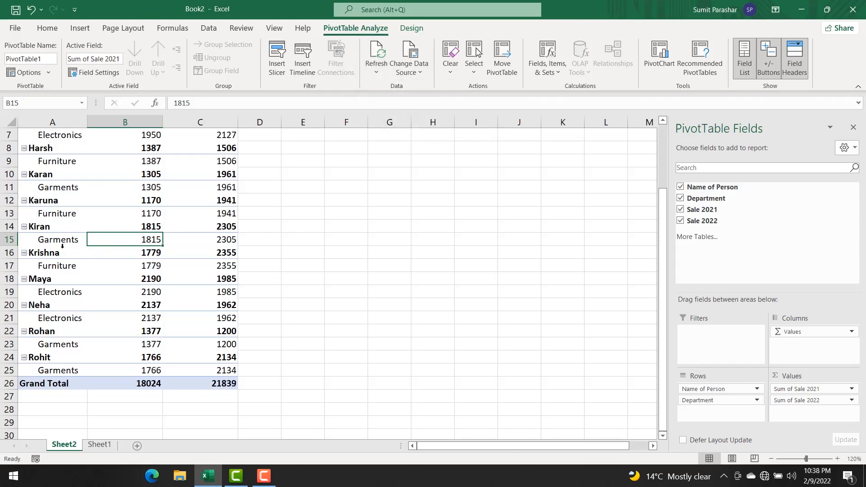
mouse_move(151, 242)
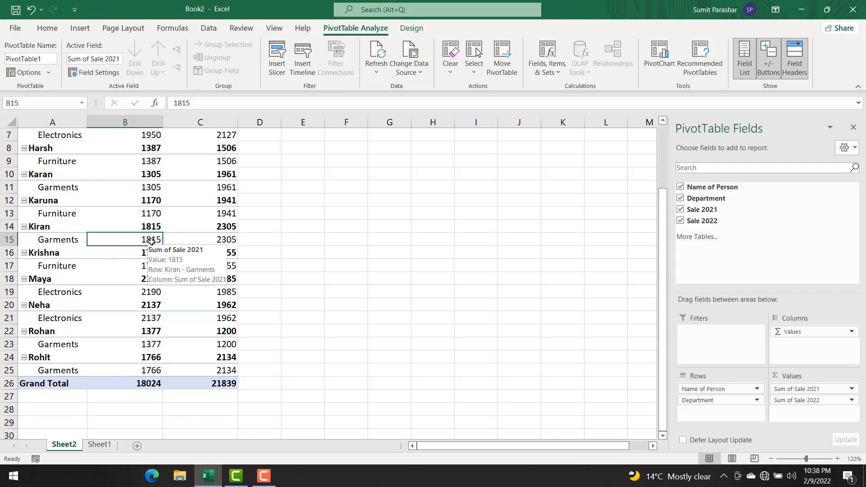
mouse_move(228, 241)
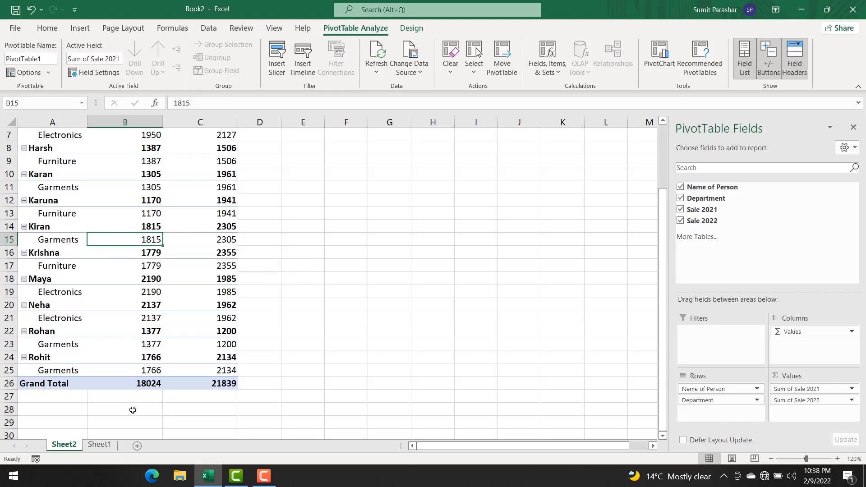
Step: In the source data on Sheet1, set the Sale 2021 value in cell G16 to 1280
click(106, 445)
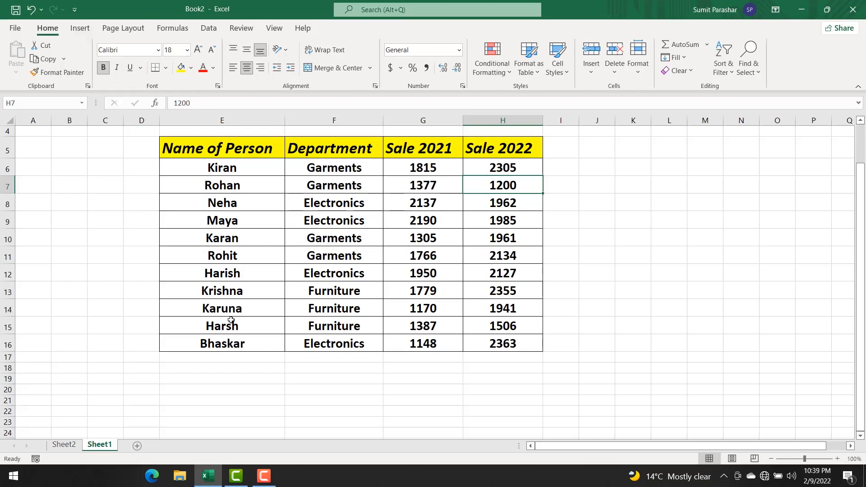
click(428, 348)
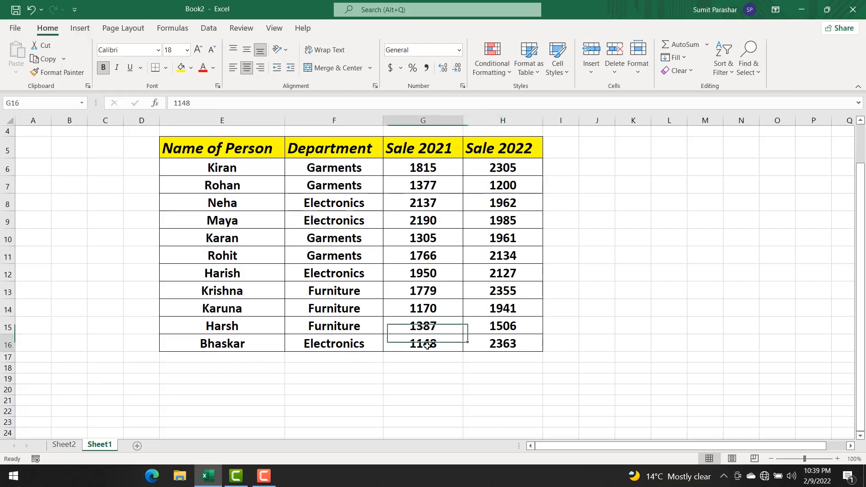
text(1280)
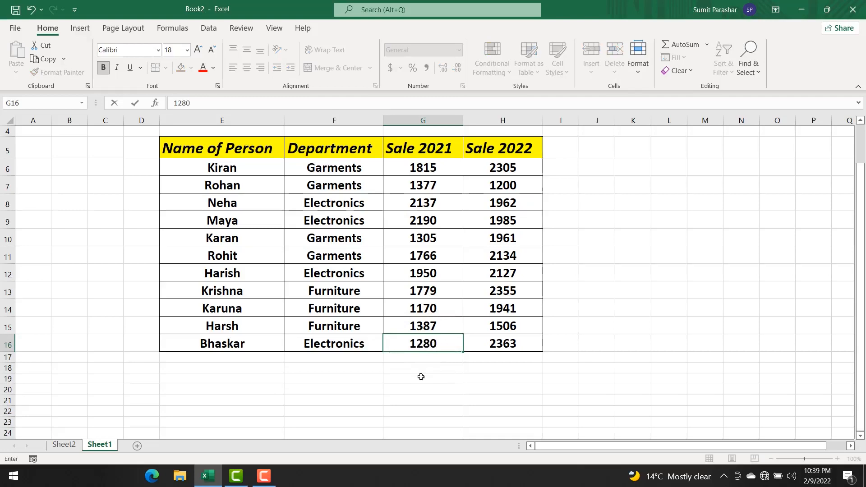
key(Return)
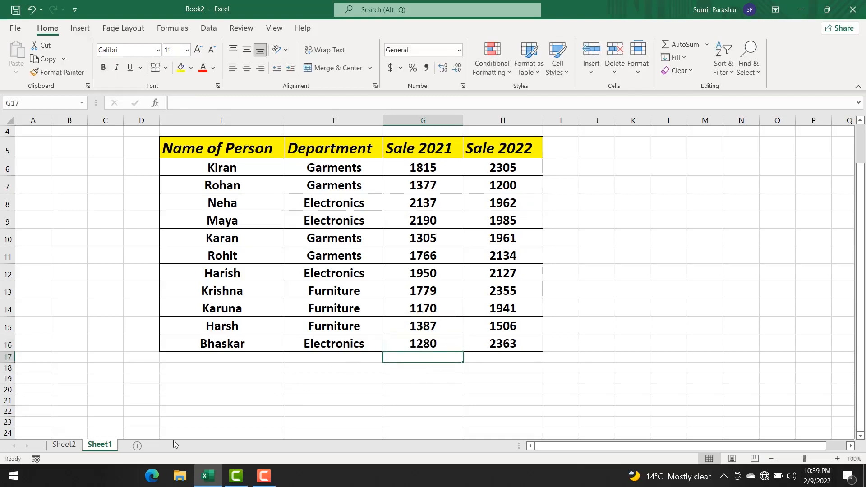
Step: Return to Sheet2 and refresh all data so the pivot table takes in the edited Sale 2021 value
click(59, 446)
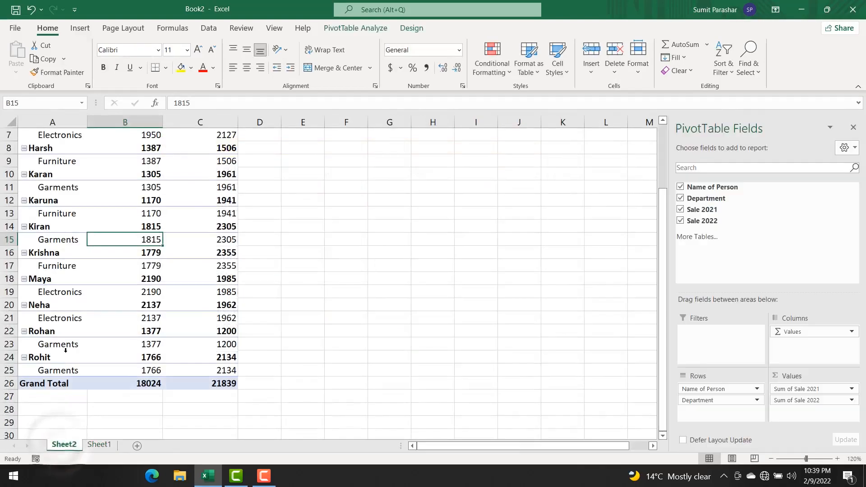
scroll(82, 247, up, 2)
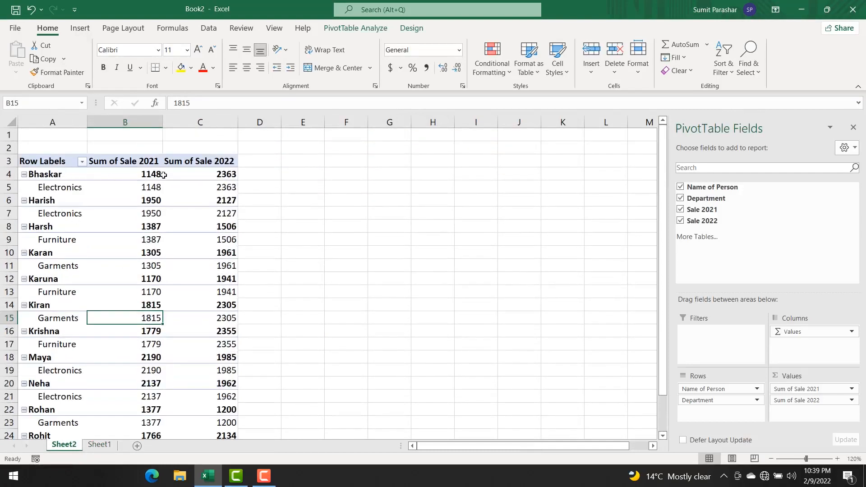
mouse_move(151, 175)
mouse_move(228, 175)
click(360, 28)
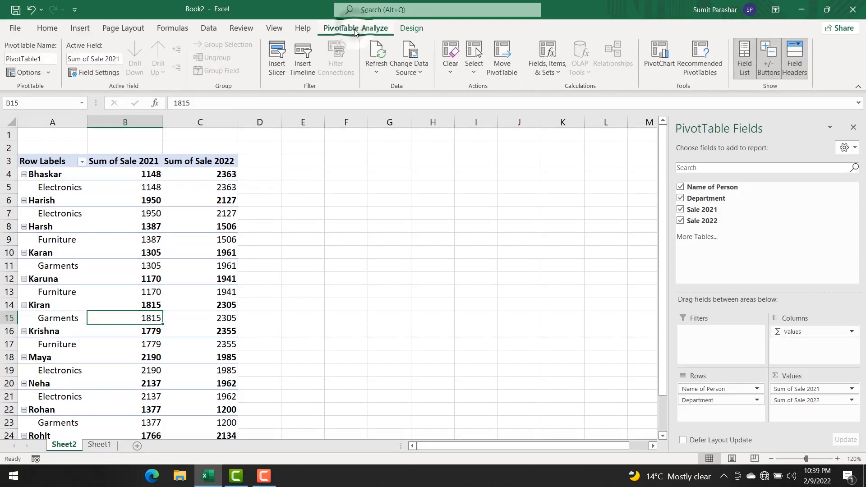
click(376, 72)
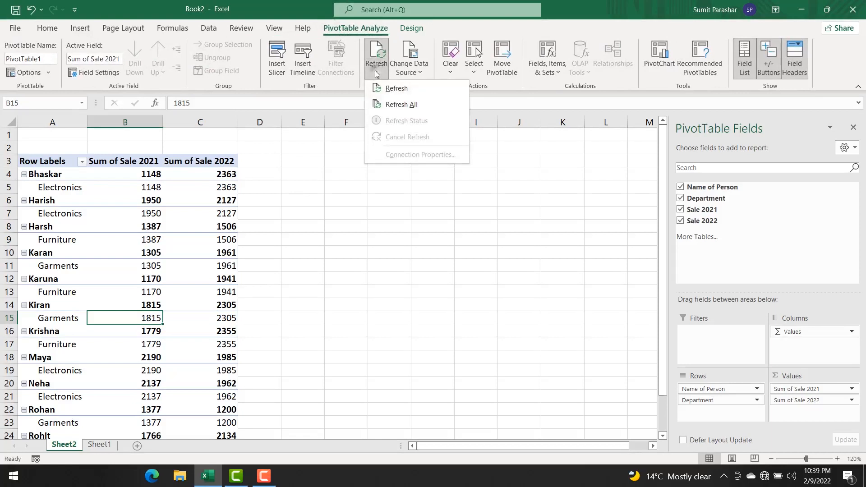
click(399, 104)
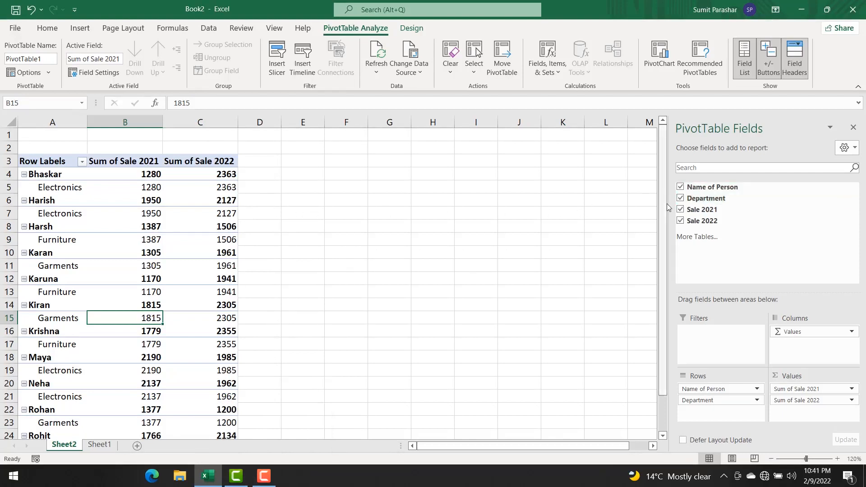
Step: Remove Name of Person, Department, Sale 2021 and Sale 2022 from the pivot table
click(680, 186)
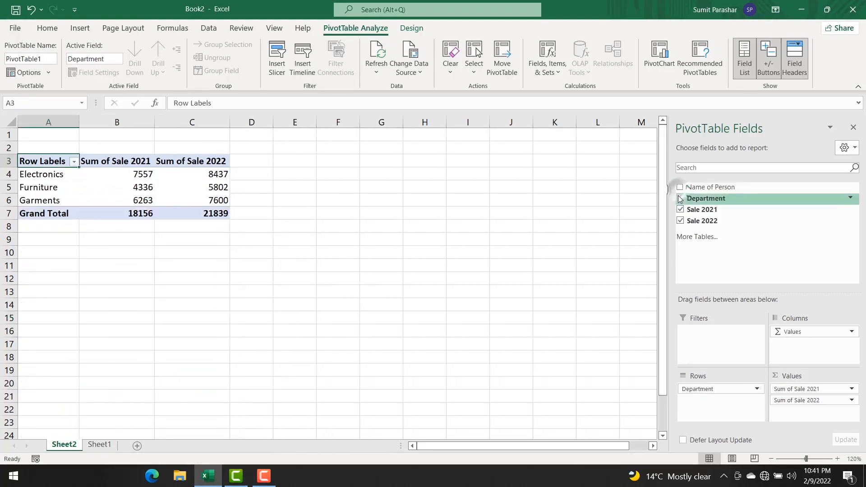
click(680, 199)
click(680, 209)
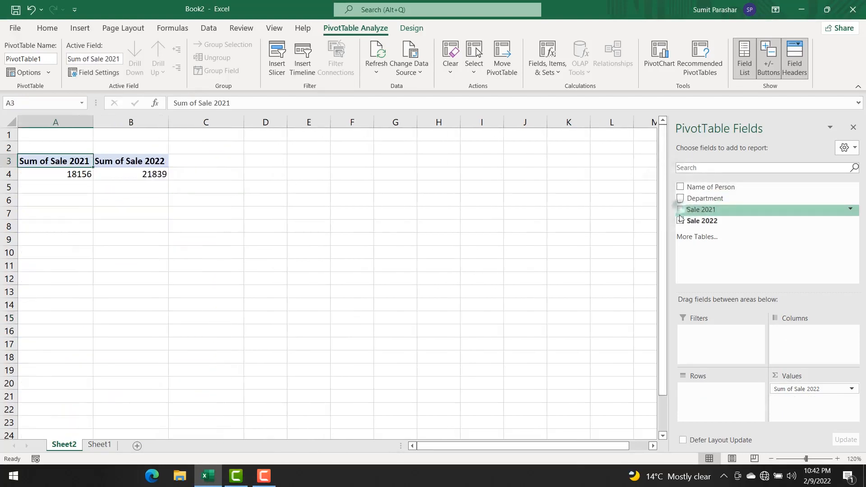
click(679, 221)
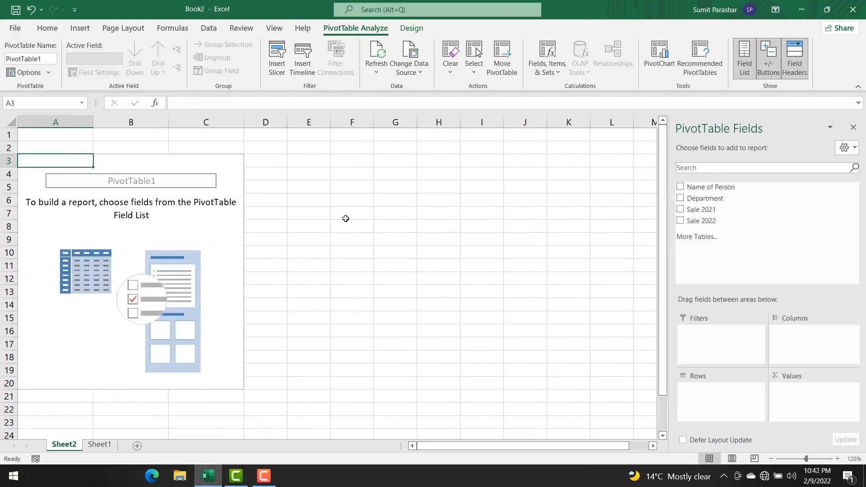
Step: On Sheet1, enter the header "Sum of sale 2021-2022" in cell I5 and fit column I's width to it
click(98, 445)
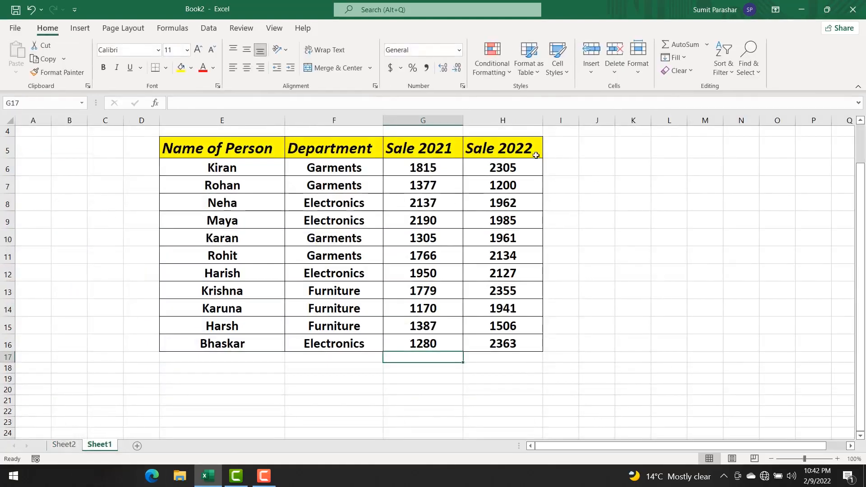
click(571, 150)
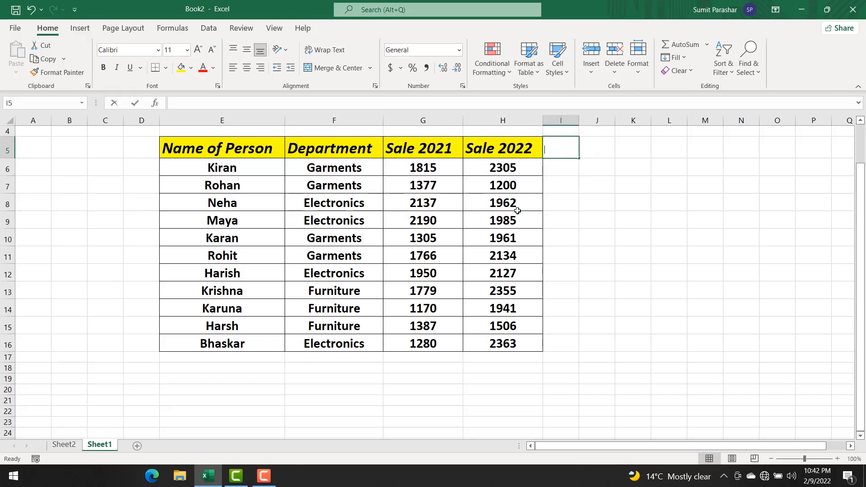
text(Sum of sale 2021-2022)
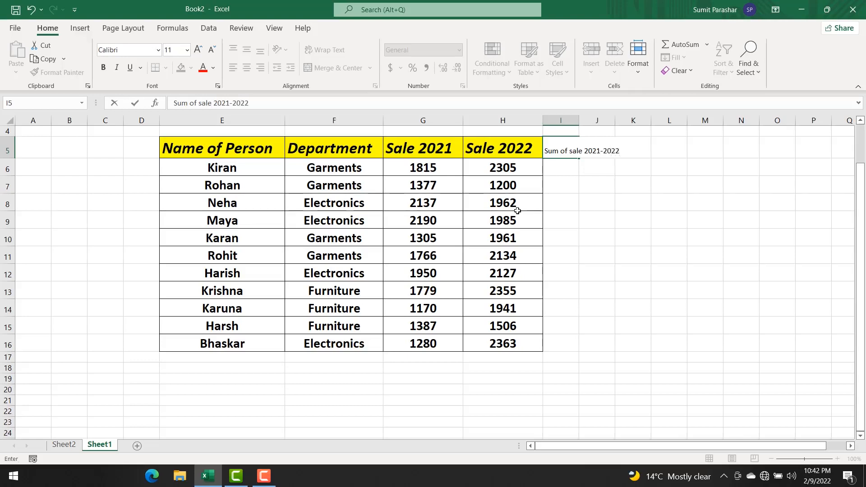
key(Return)
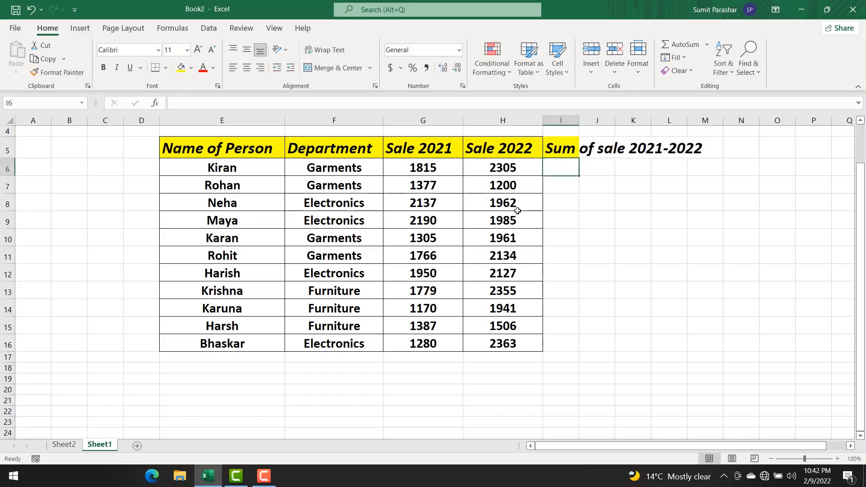
double_click(579, 121)
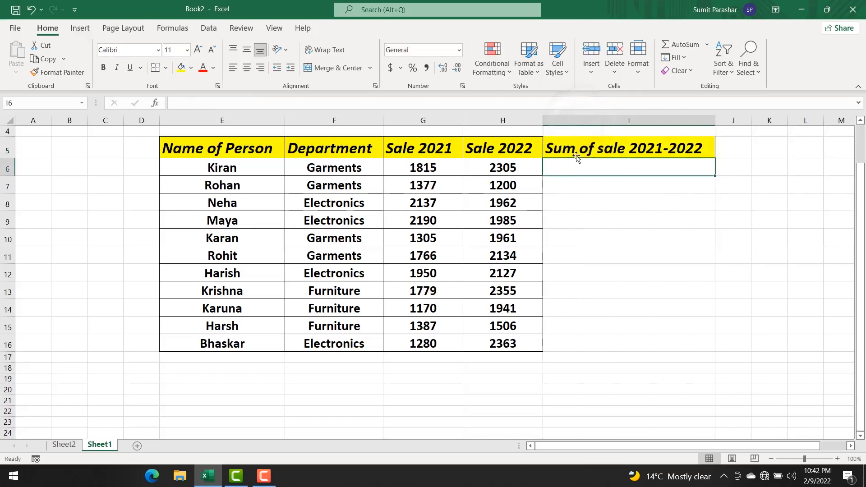
Step: Apply All Borders to the new column's range I5:I16
drag(553, 143, 599, 344)
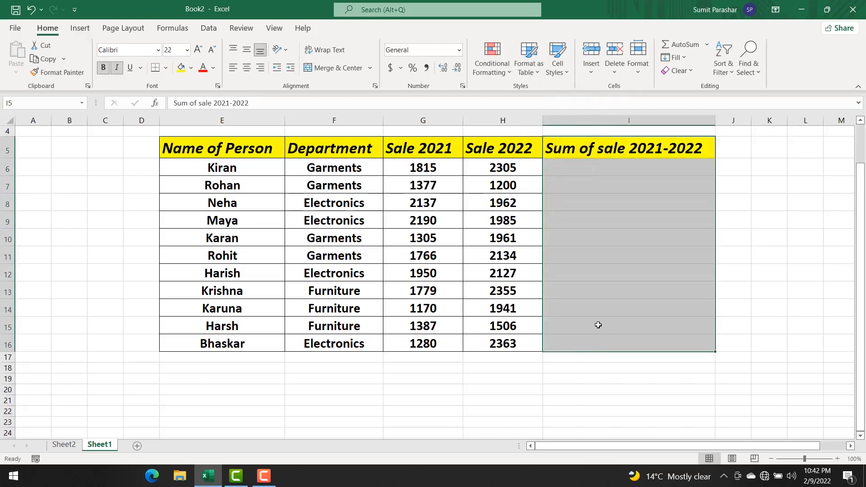
click(167, 68)
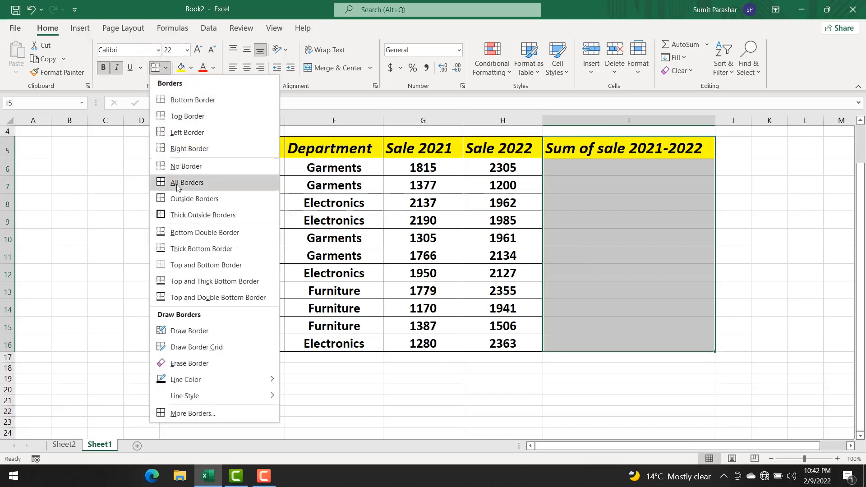
click(177, 183)
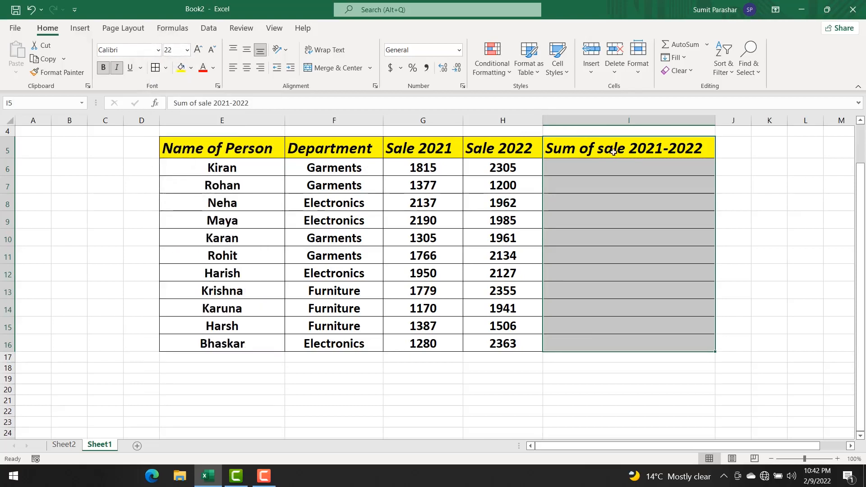
Step: Enter =SUM(G6:H6) in cell I6 and fill the formula down to I16
click(608, 169)
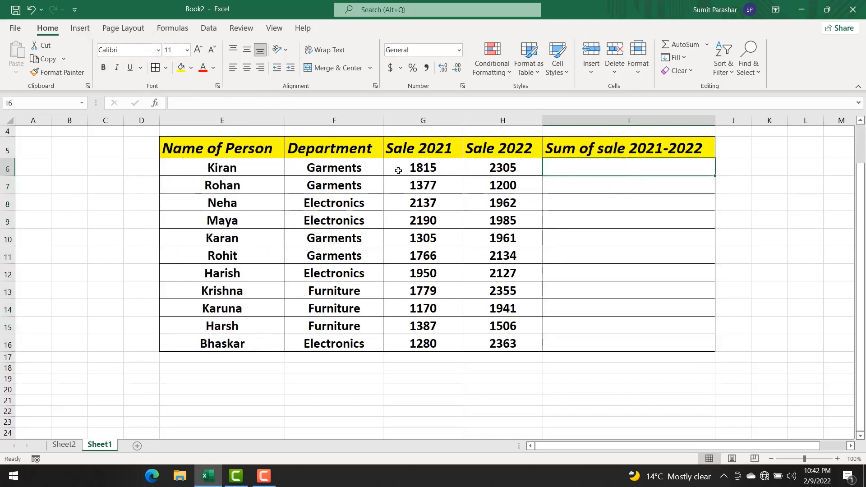
click(413, 168)
drag(414, 168, 485, 168)
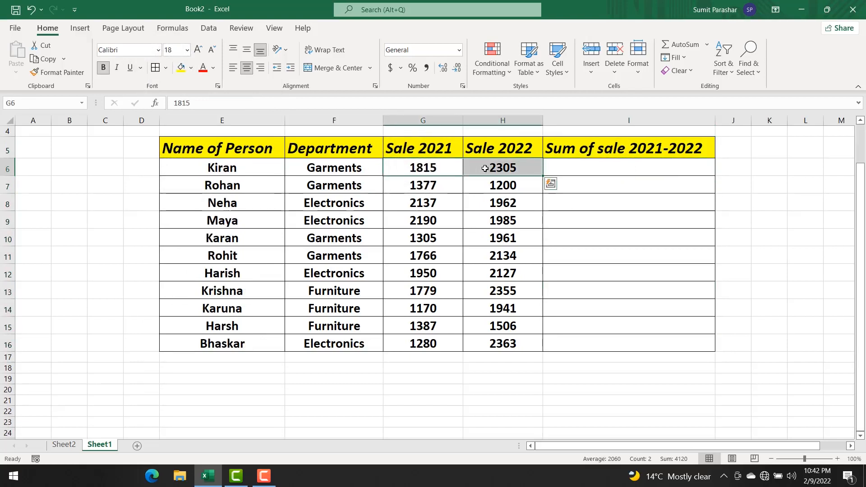
click(581, 168)
key(alt+=)
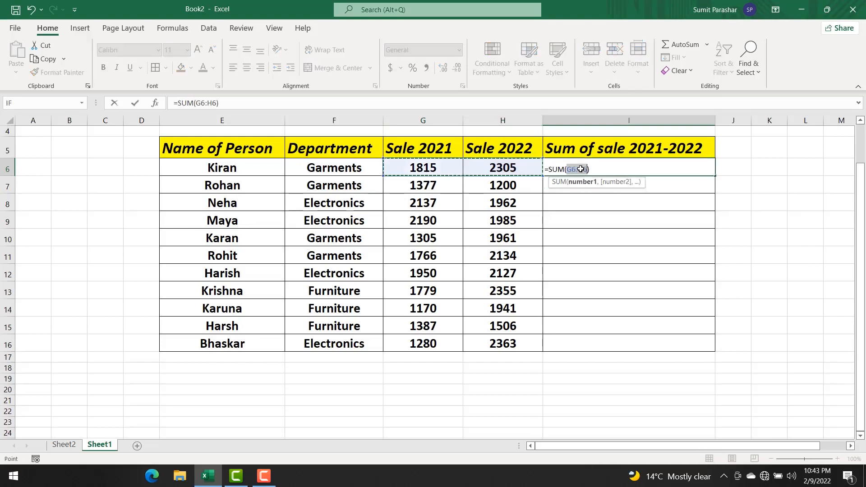
key(Return)
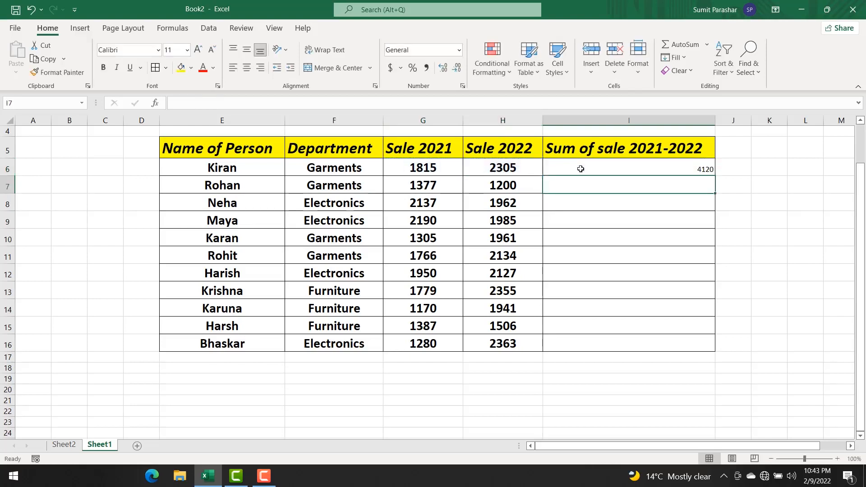
click(612, 167)
drag(715, 176, 717, 350)
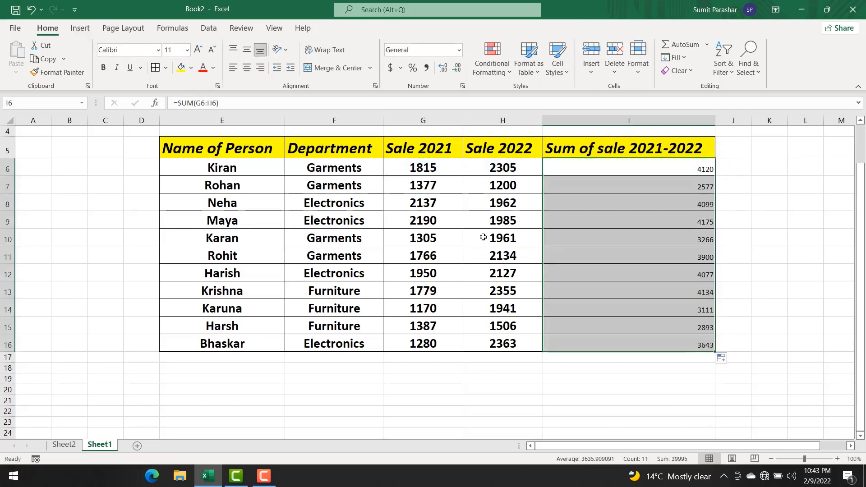
Step: Copy the formatting of the Sale 2022 values in H6:H16 onto the new totals in I6:I16 with Format Painter
drag(490, 167, 492, 344)
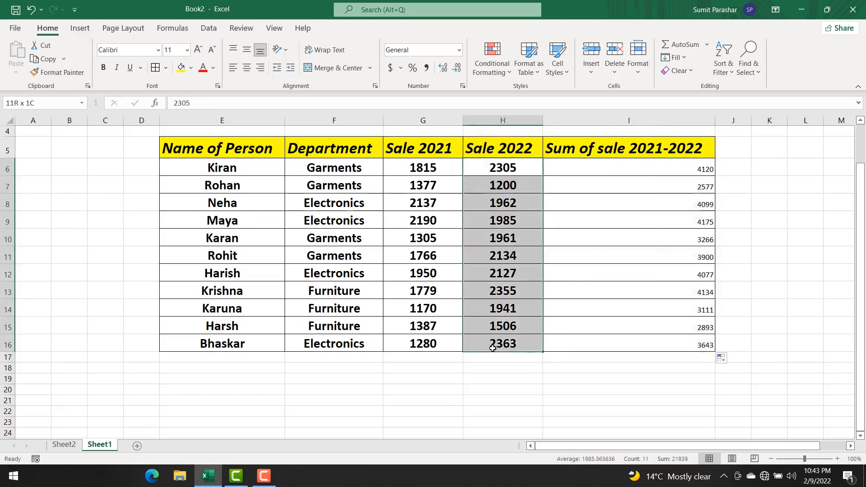
click(59, 73)
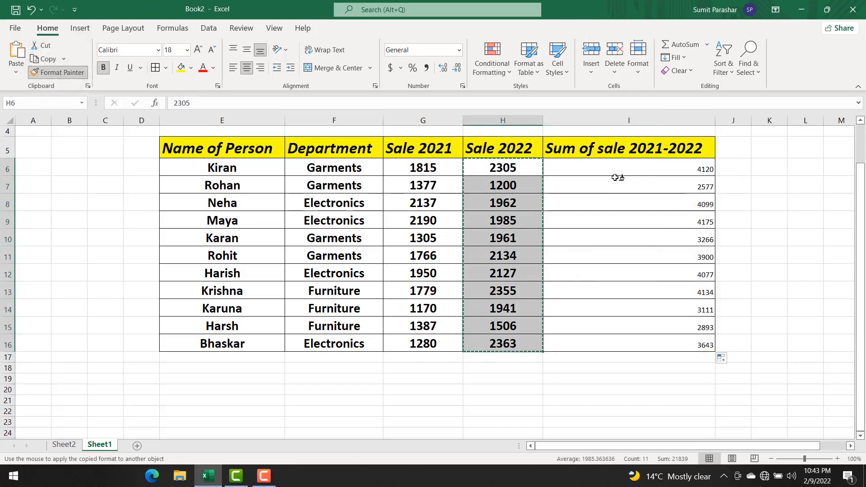
drag(619, 176, 622, 342)
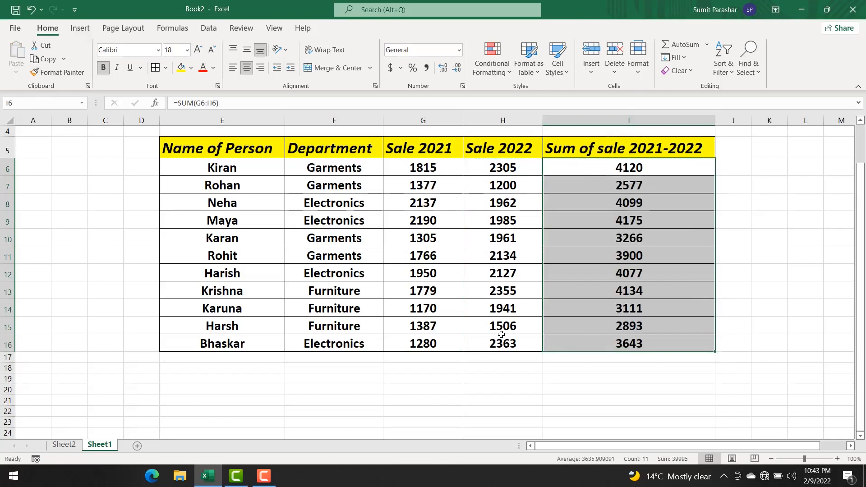
Step: Change the data source of the pivot table on Sheet2 to the range Sheet1!$E$5:$I$16
click(68, 445)
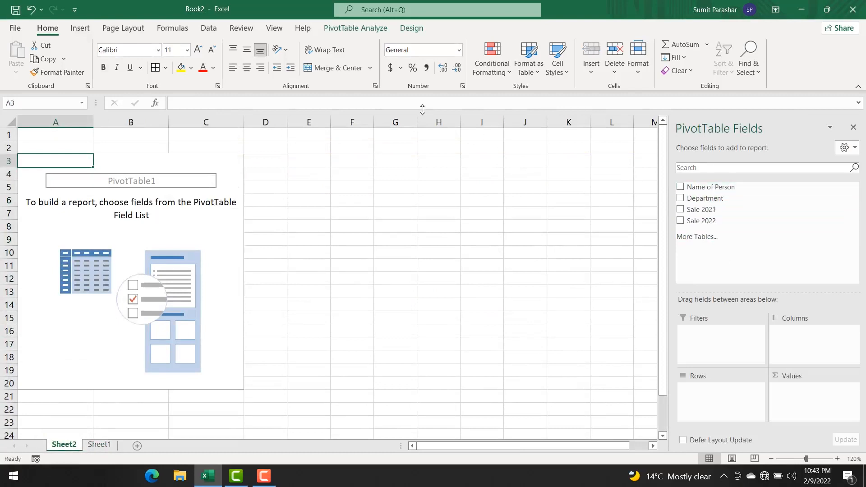
click(346, 30)
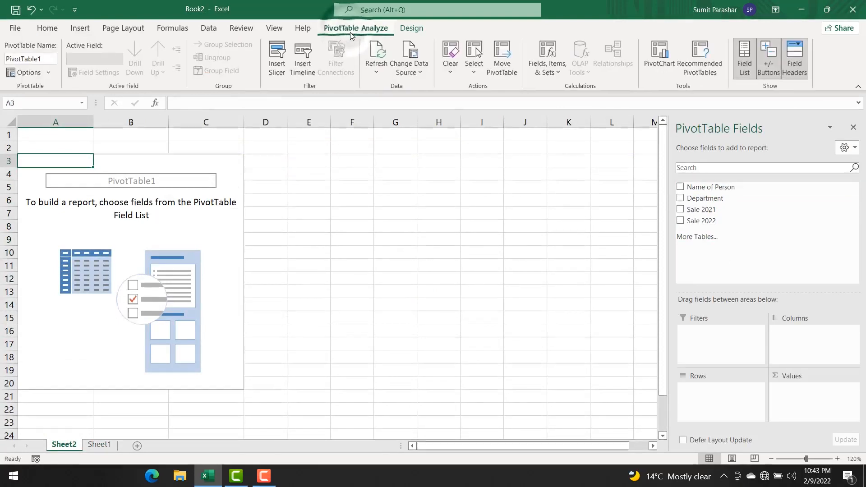
click(418, 72)
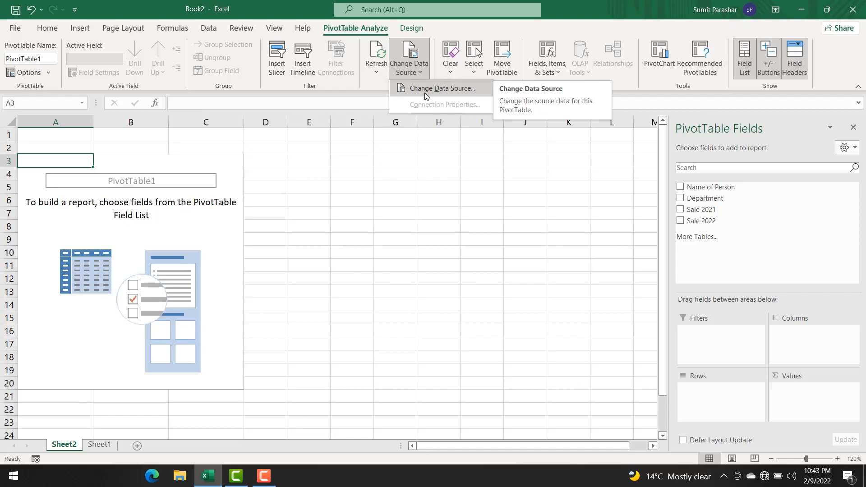
click(424, 93)
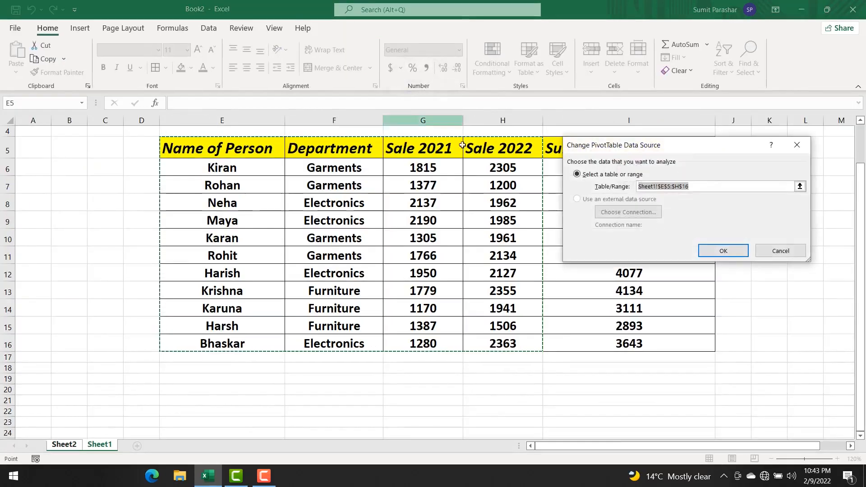
drag(685, 145, 847, 150)
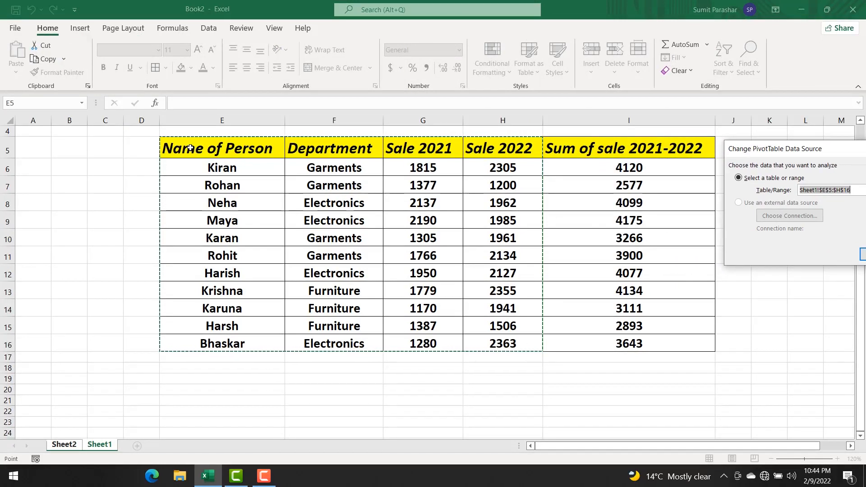
click(209, 154)
drag(209, 154, 661, 332)
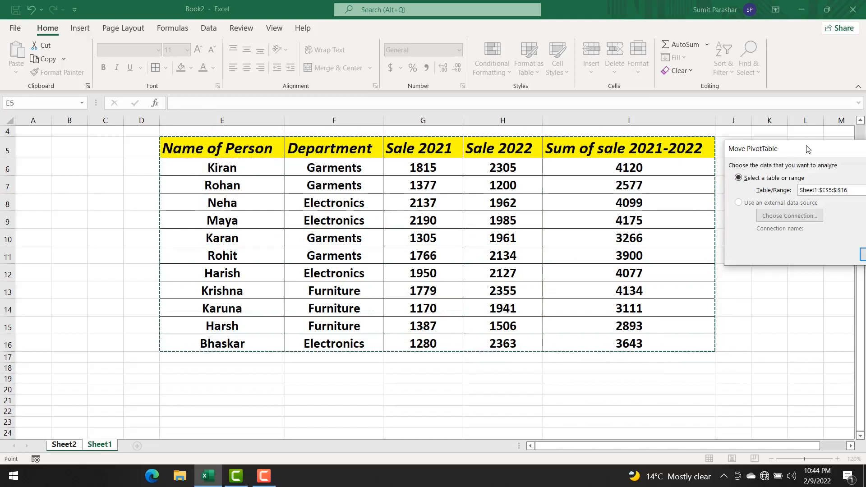
drag(806, 148, 618, 141)
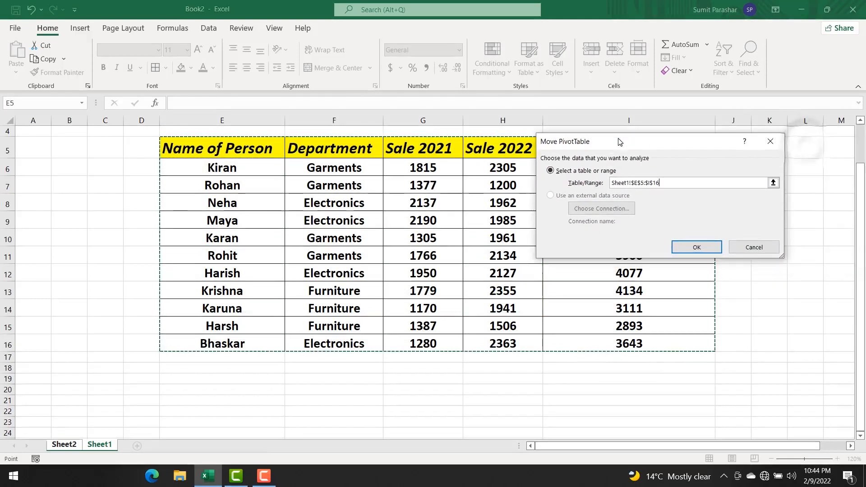
click(696, 247)
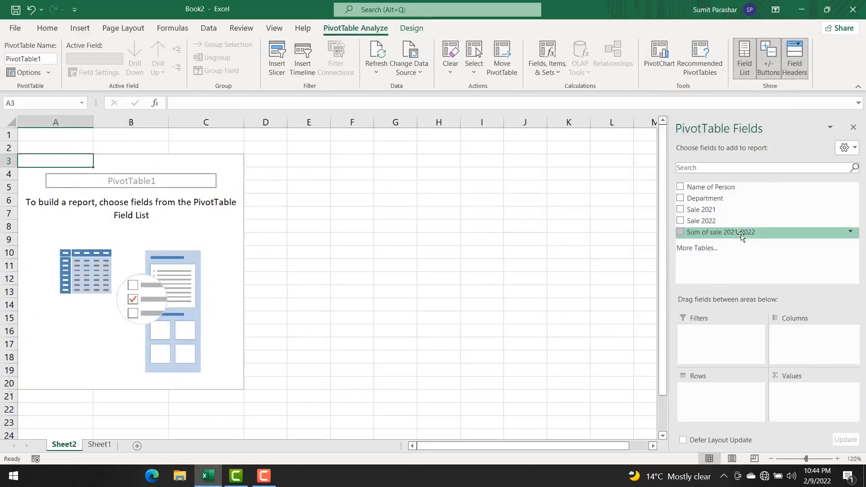
Step: Add Department and Name of Person as pivot rows, and Sale 2021, Sale 2022 and Sum of sale 2021-2022 as values
click(680, 199)
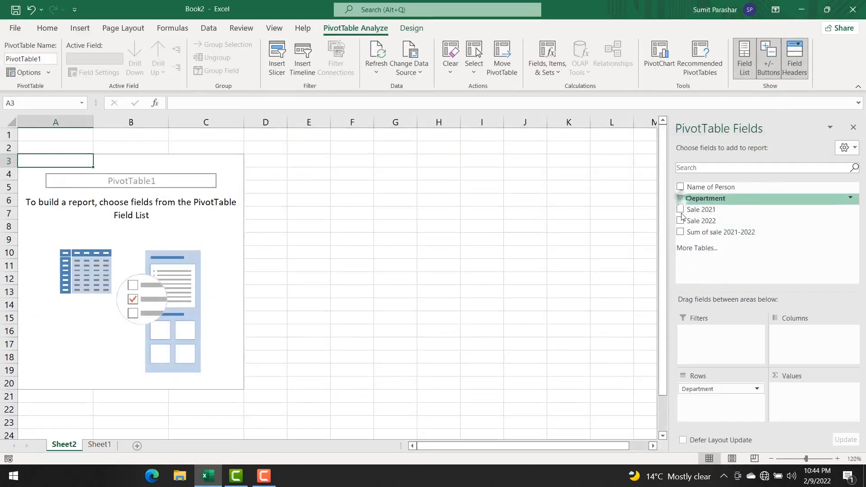
click(680, 187)
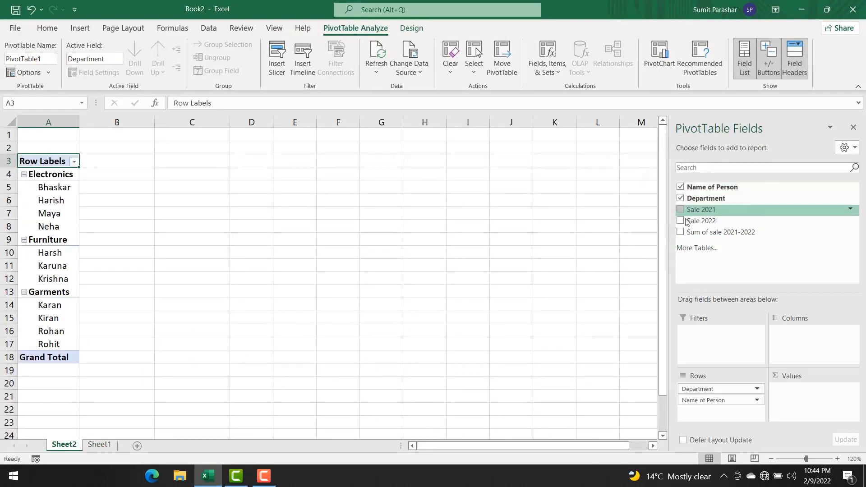
click(679, 209)
click(680, 220)
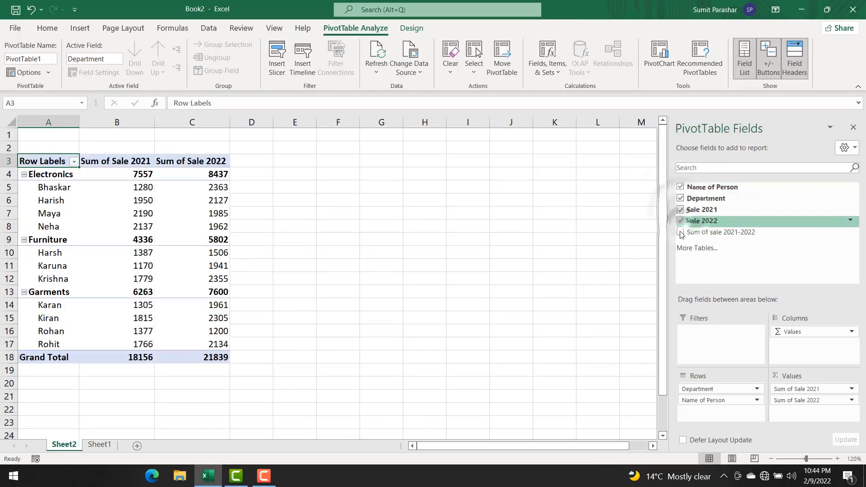
click(680, 232)
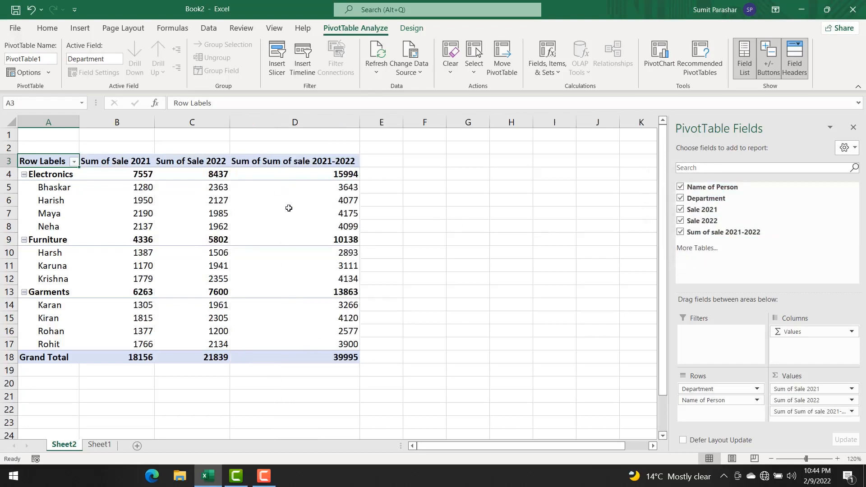
mouse_move(288, 208)
Step: Insert a slicer for the Department field and place it in the empty area beside the pivot table
click(276, 70)
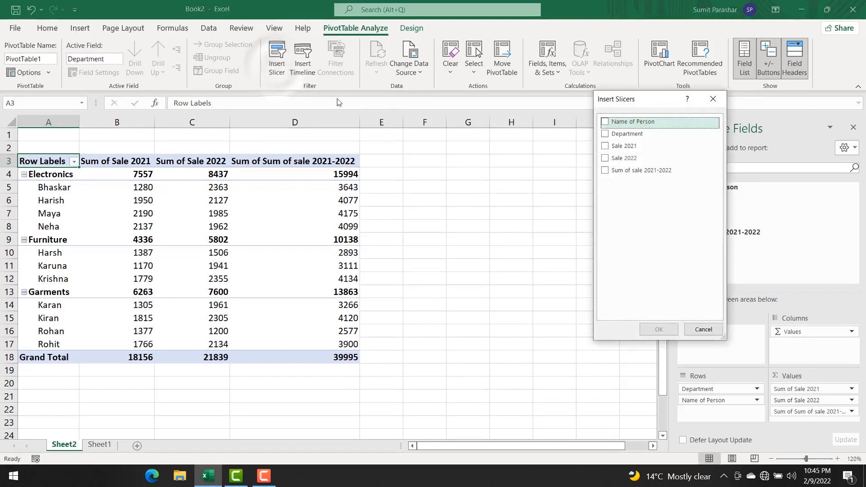
drag(652, 104, 583, 169)
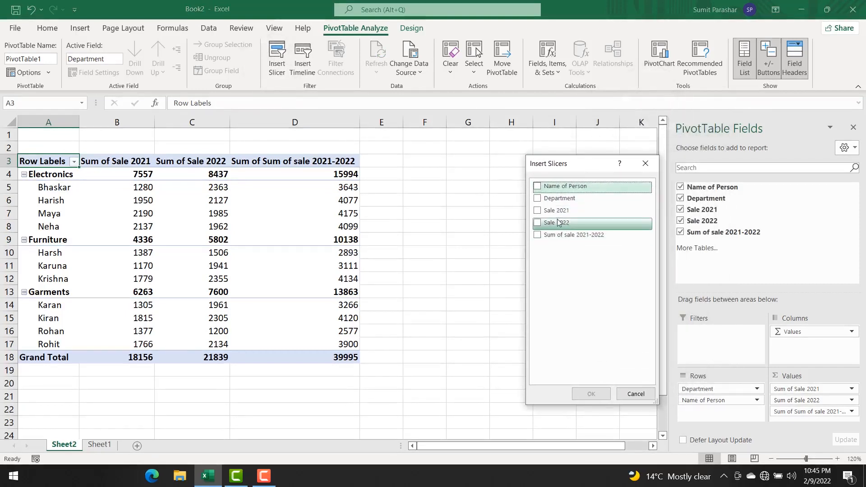
click(538, 200)
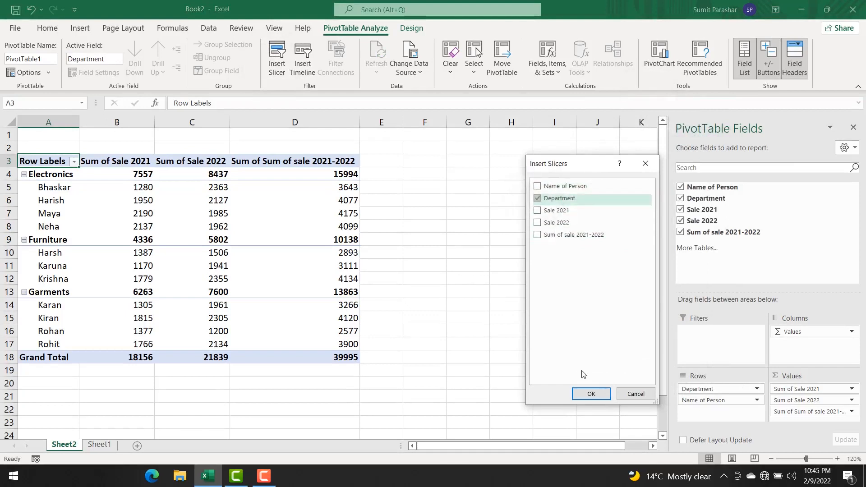
click(589, 395)
click(329, 216)
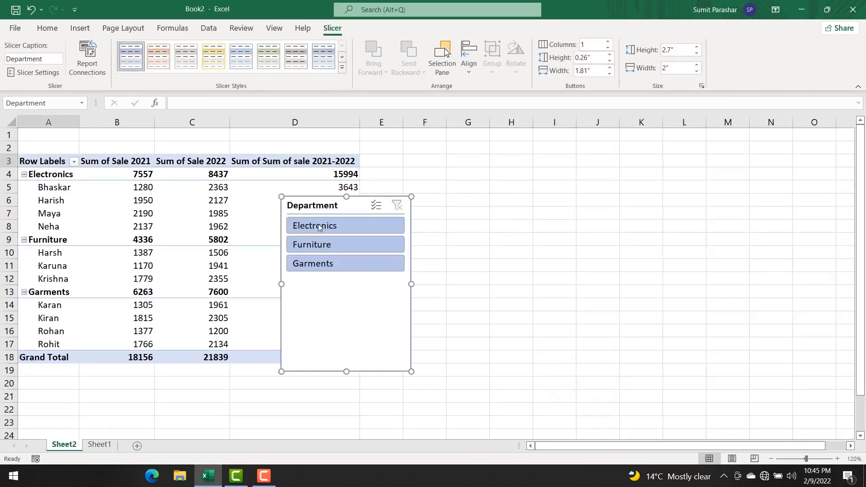
drag(361, 207, 522, 176)
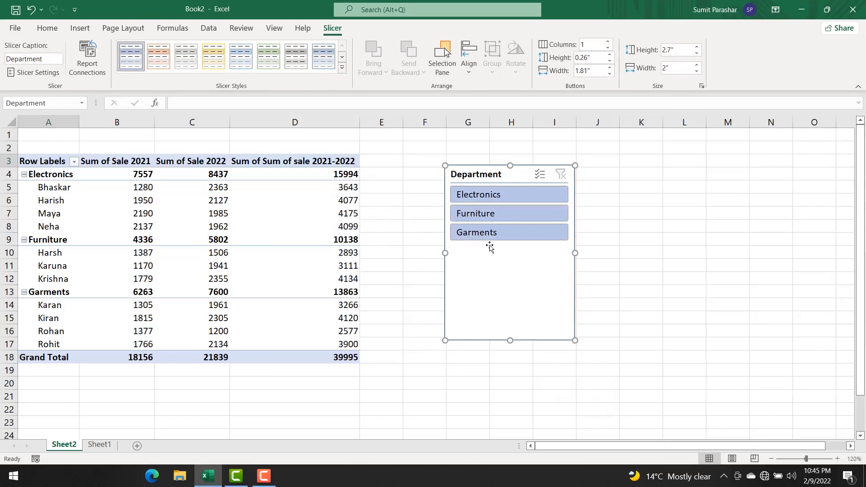
Step: Filter the pivot table with the Department slicer by Electronics, Garments, Electronics again and Furniture, one at a time
click(481, 196)
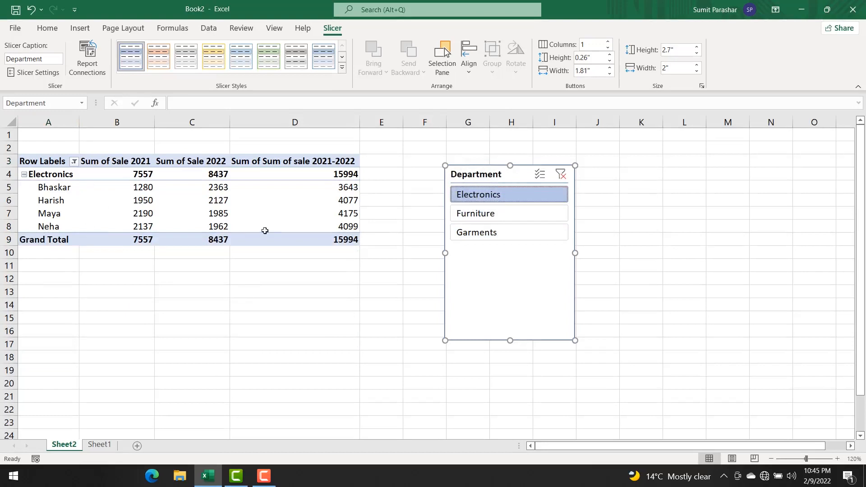
click(485, 234)
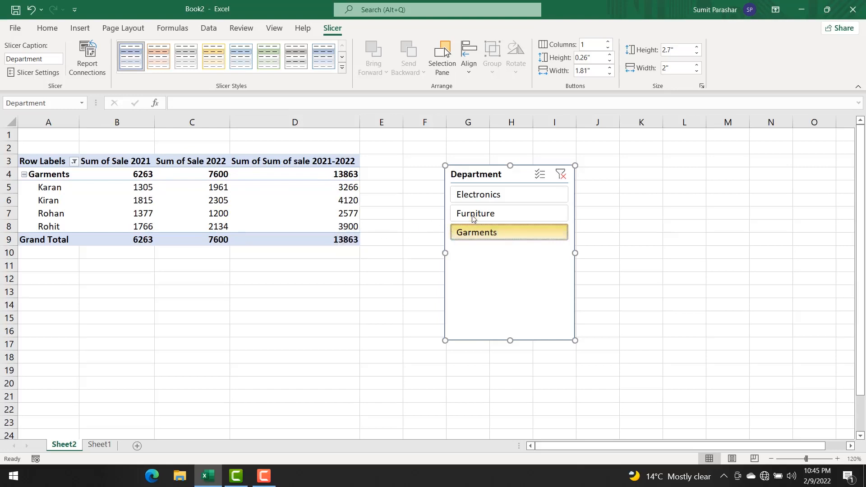
click(474, 199)
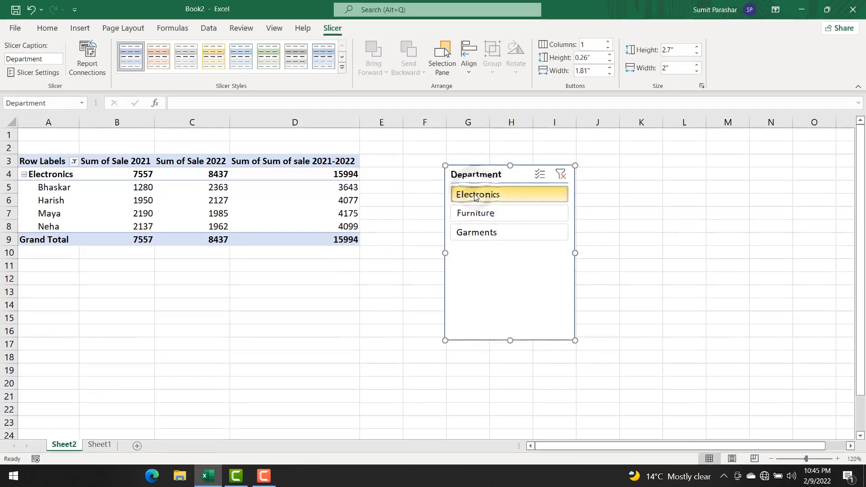
click(477, 215)
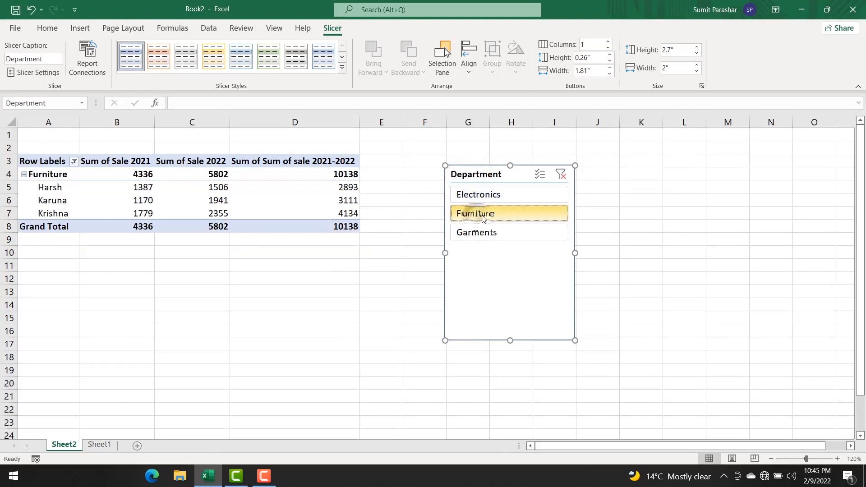
Step: Clear the Department slicer's filter and delete the slicer from the sheet
click(559, 175)
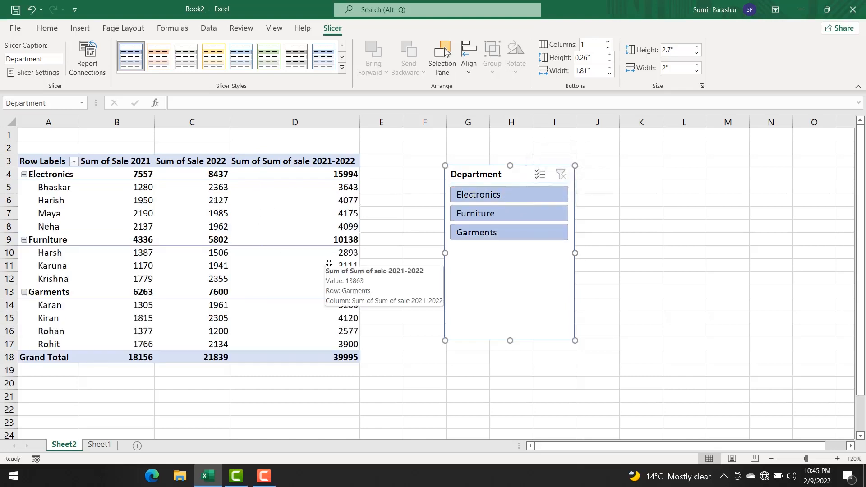
mouse_move(351, 202)
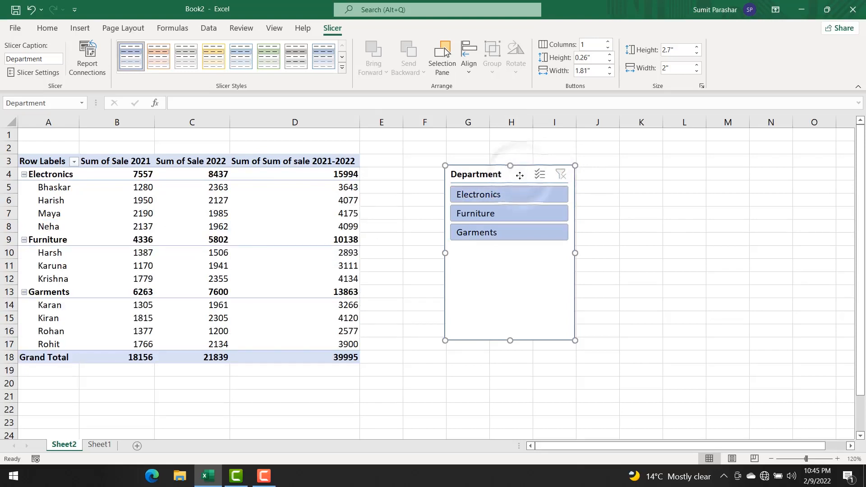
key(Delete)
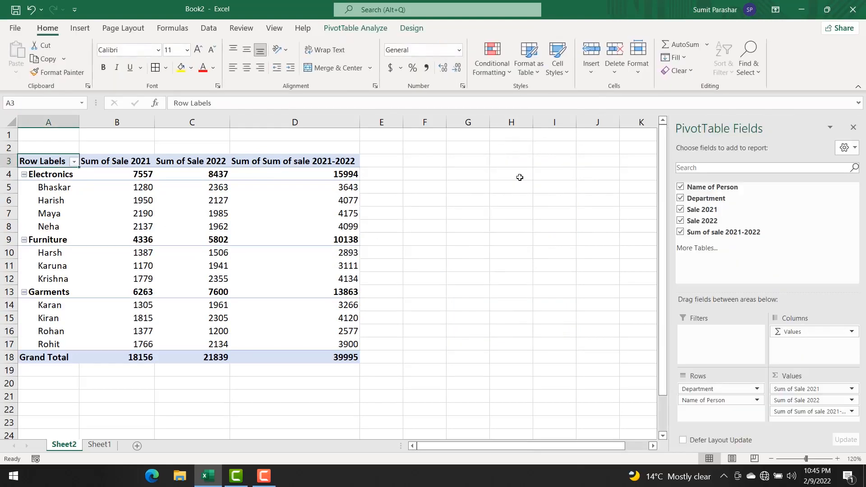
Step: Insert a slicer for the Name of Person field and place it in the empty area beside the pivot table
click(363, 29)
click(276, 58)
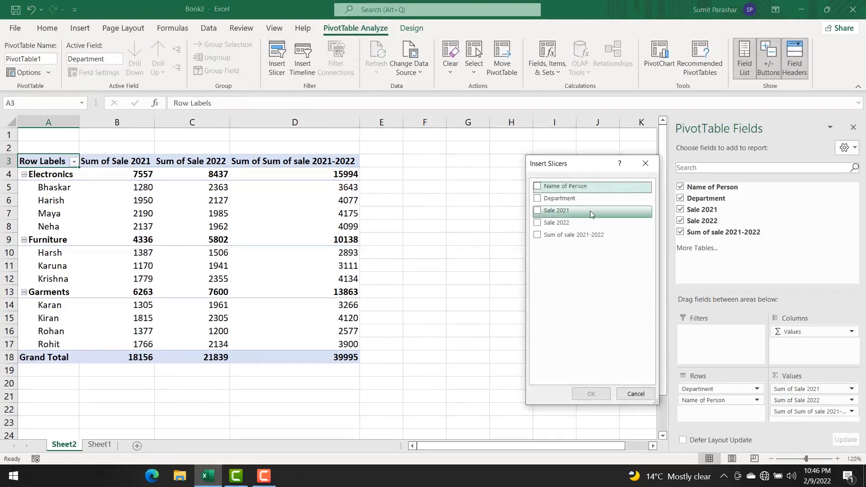
click(536, 187)
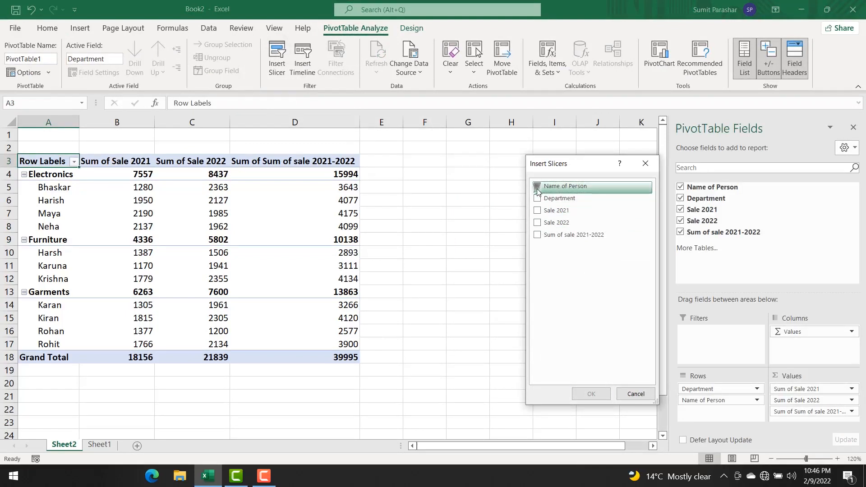
click(586, 394)
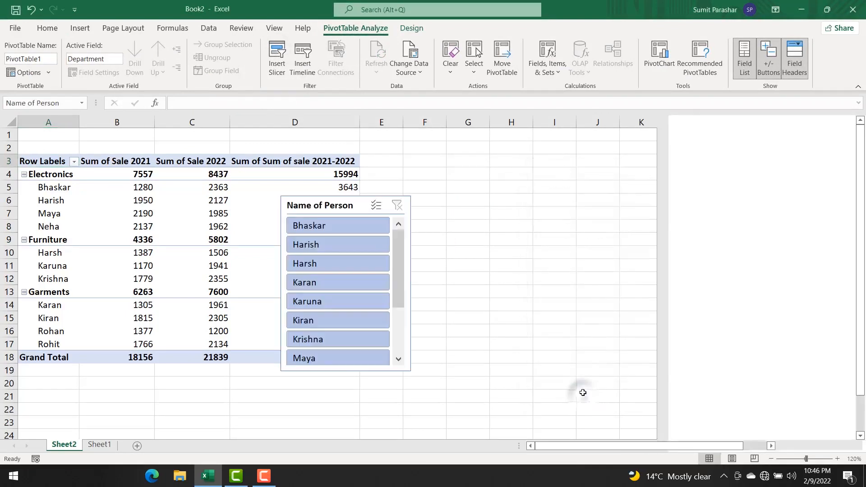
drag(318, 209, 525, 169)
Step: Filter the pivot table with the Name of Person slicer by its first, fifth and eighth entries, one at a time
click(532, 186)
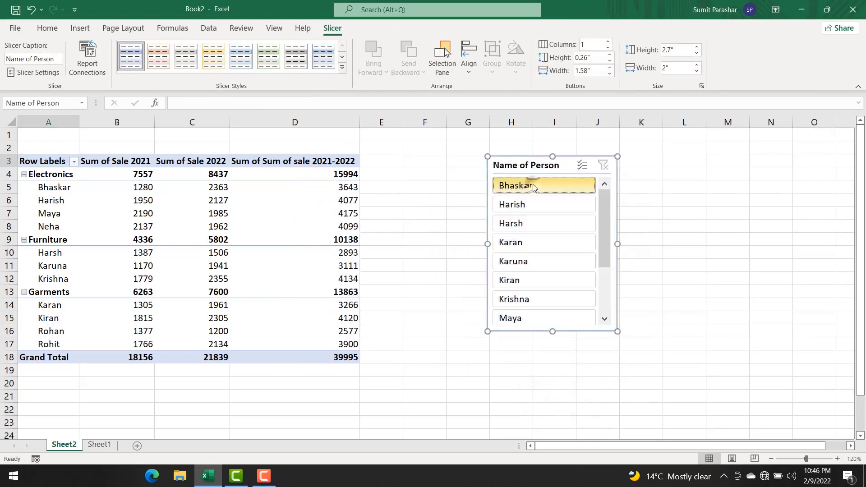
click(530, 267)
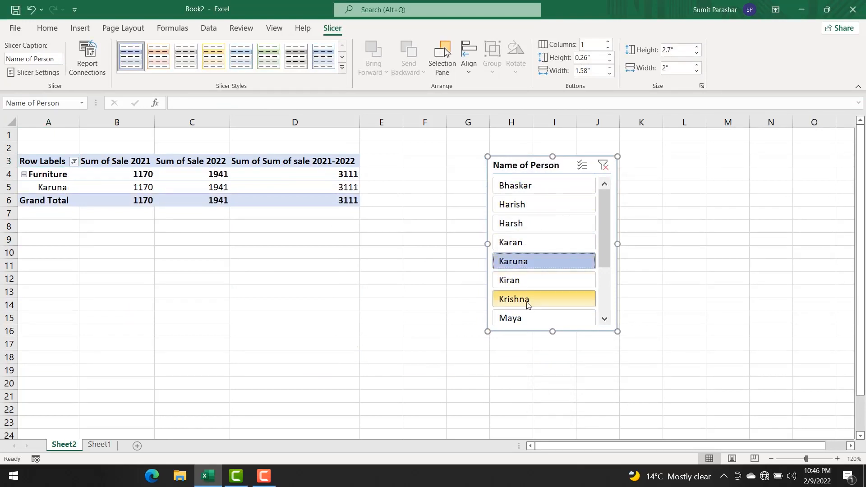
click(527, 321)
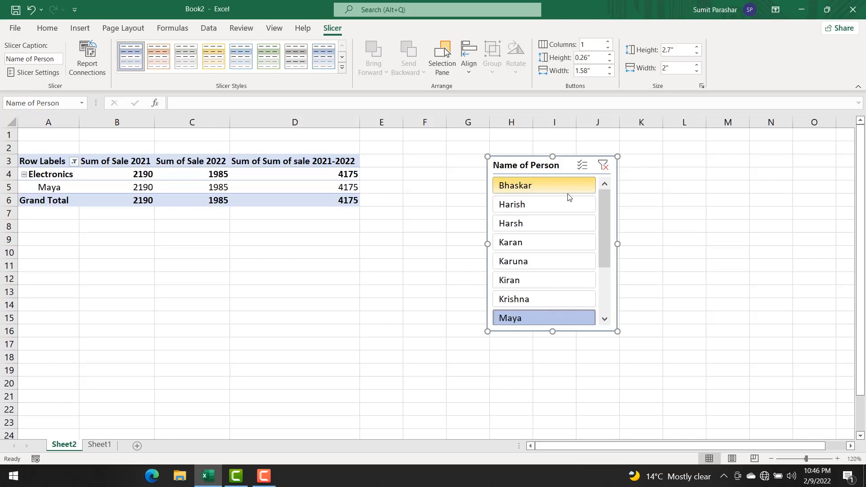
Step: Clear the Name of Person slicer's filter and delete the slicer from the sheet
click(603, 165)
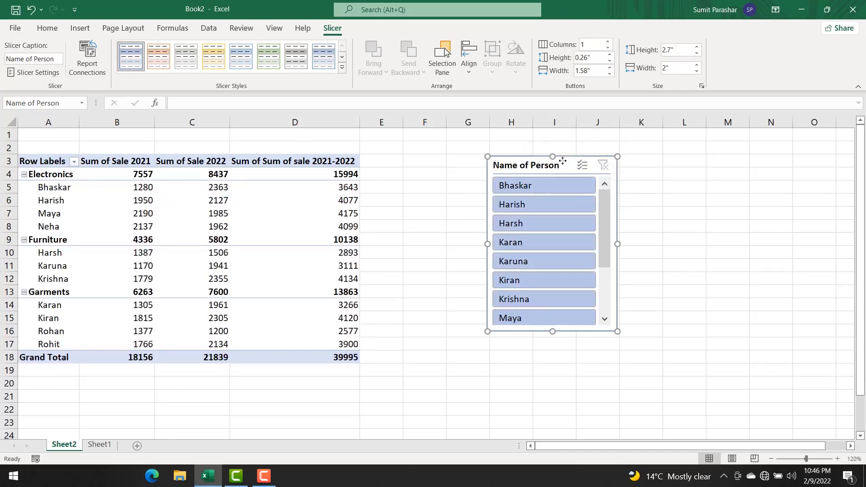
key(Delete)
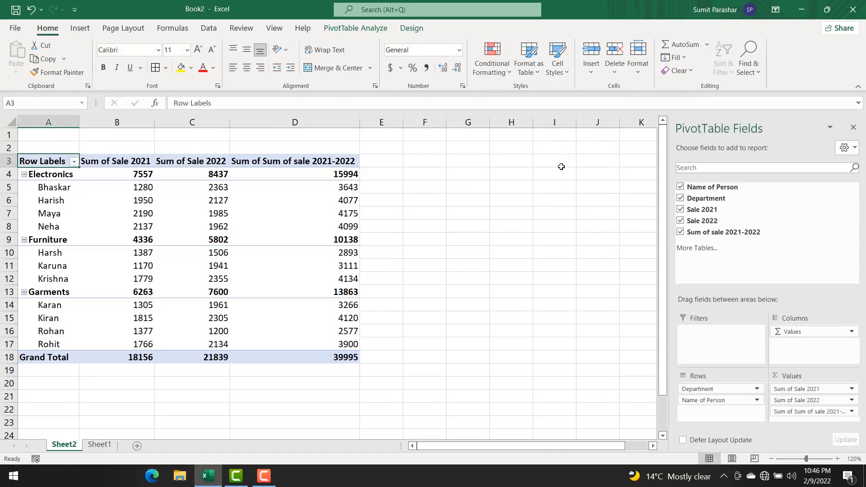